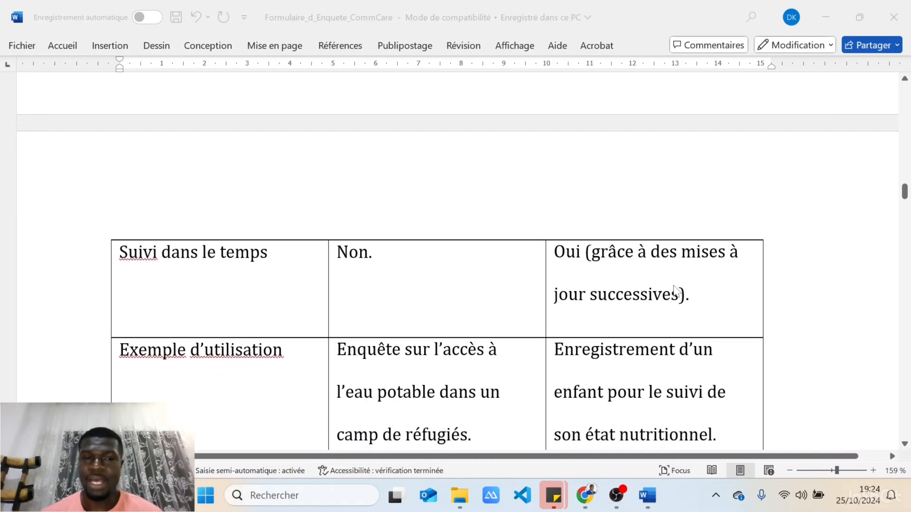
scroll(676, 291, down, 1)
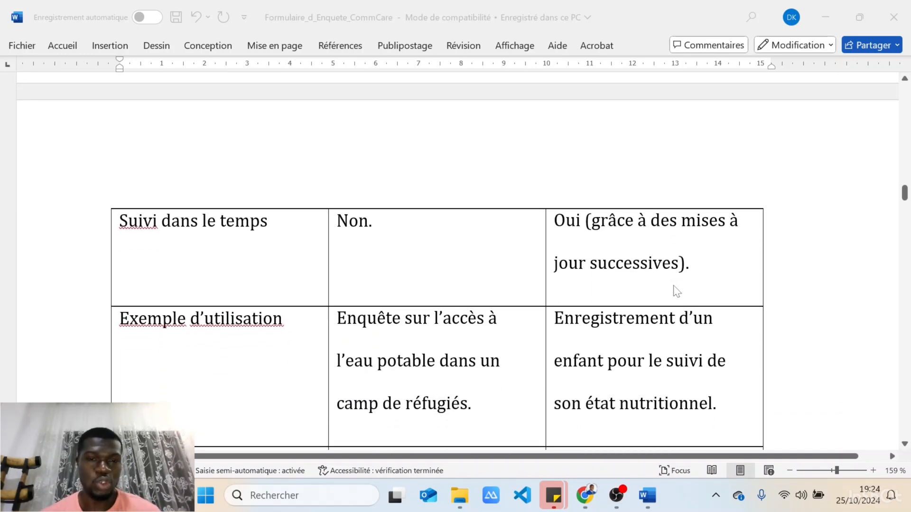
Scroll the Word guide past the table to the Étape 2 and Étape 3 sections.
scroll(676, 291, down, 3)
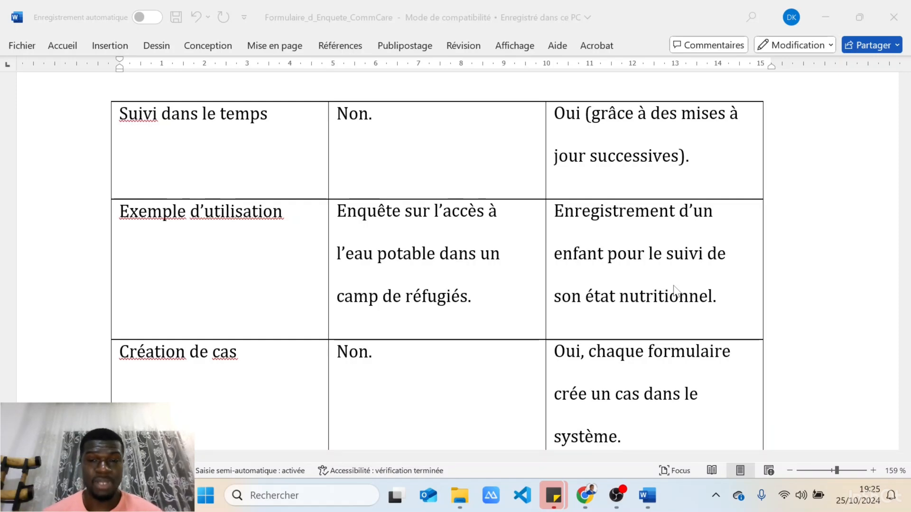
scroll(676, 292, down, 5)
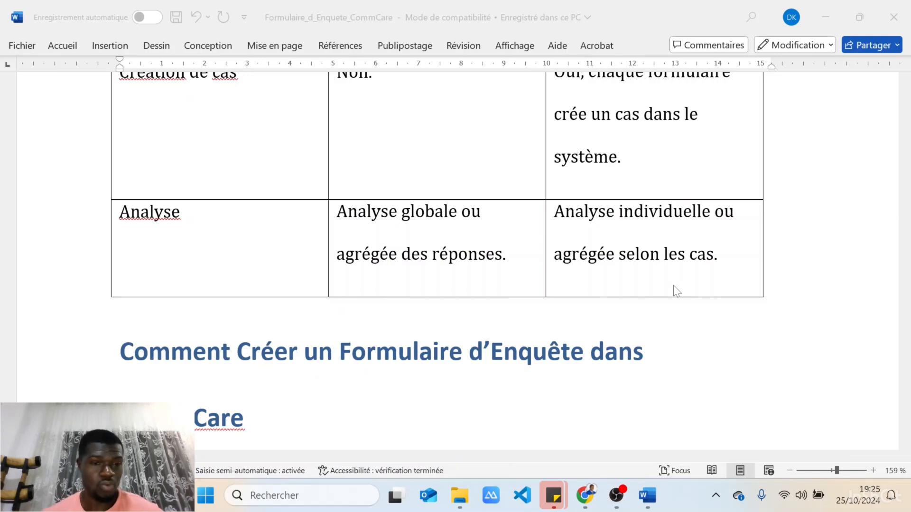
scroll(676, 291, down, 5)
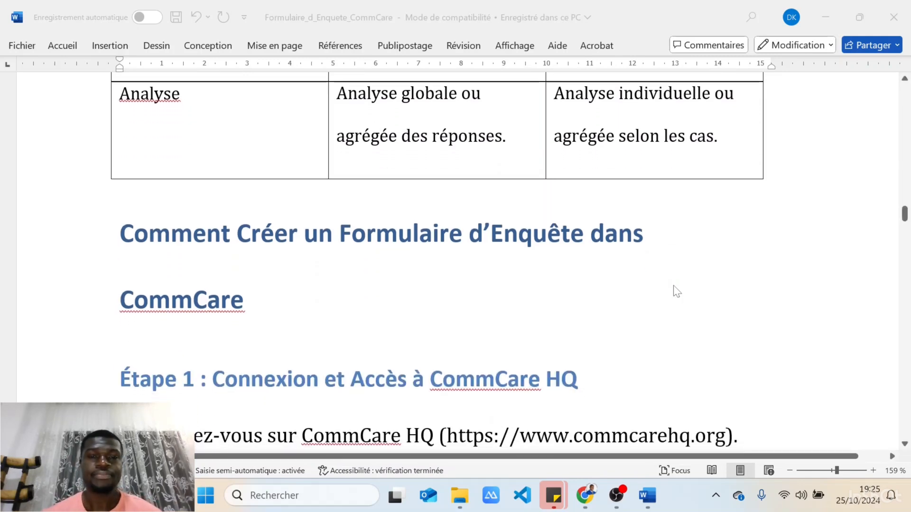
scroll(677, 291, down, 1)
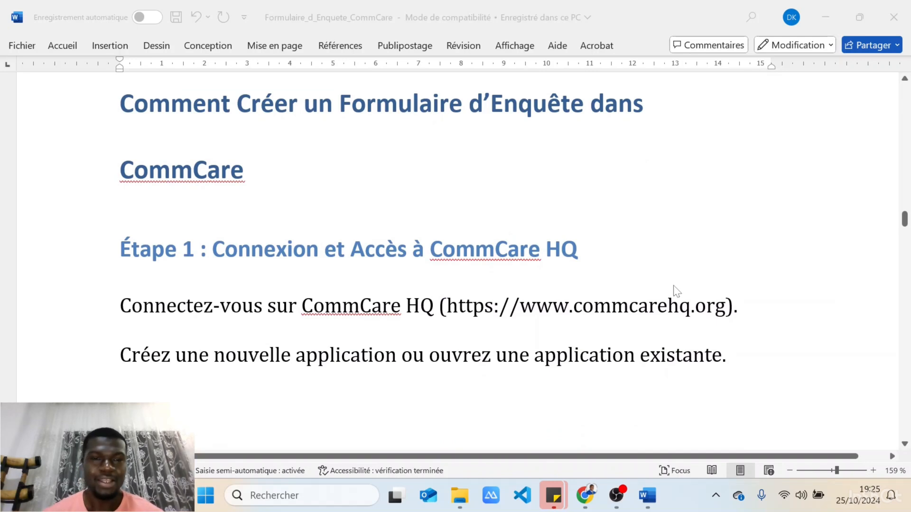
scroll(677, 291, down, 3)
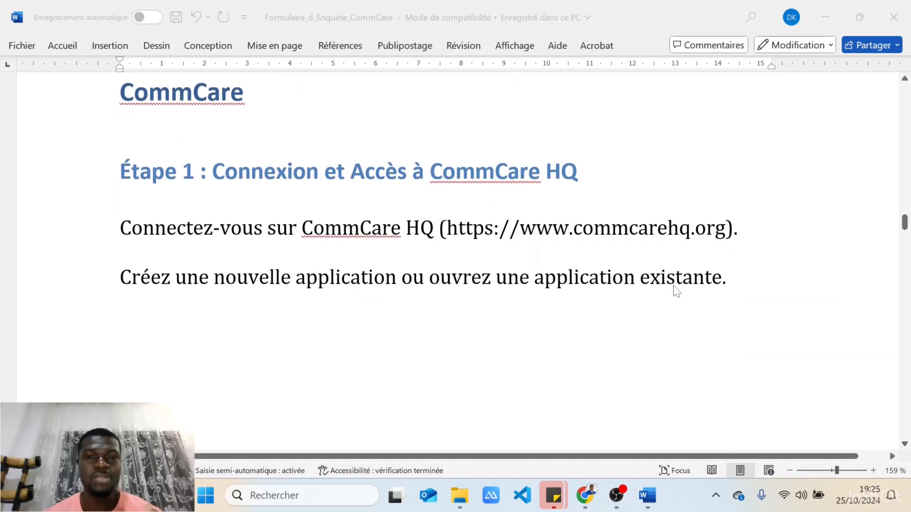
scroll(677, 291, down, 6)
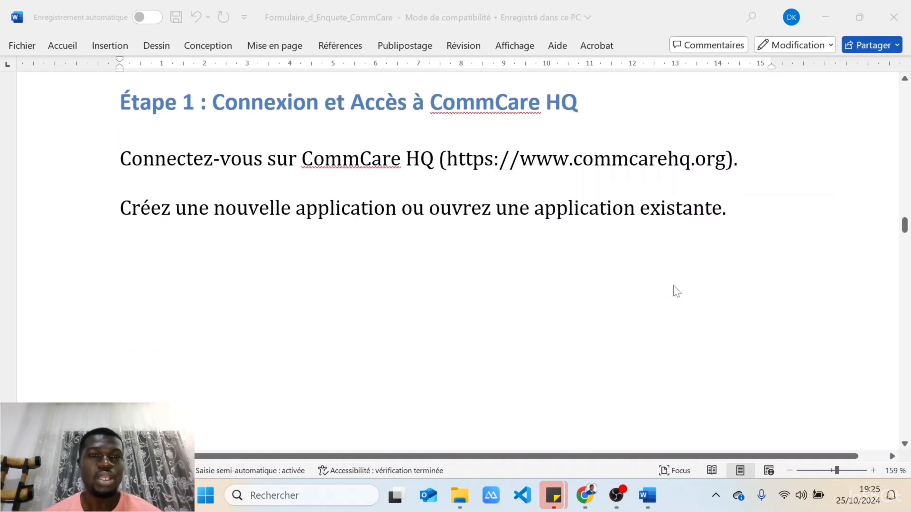
scroll(677, 291, down, 12)
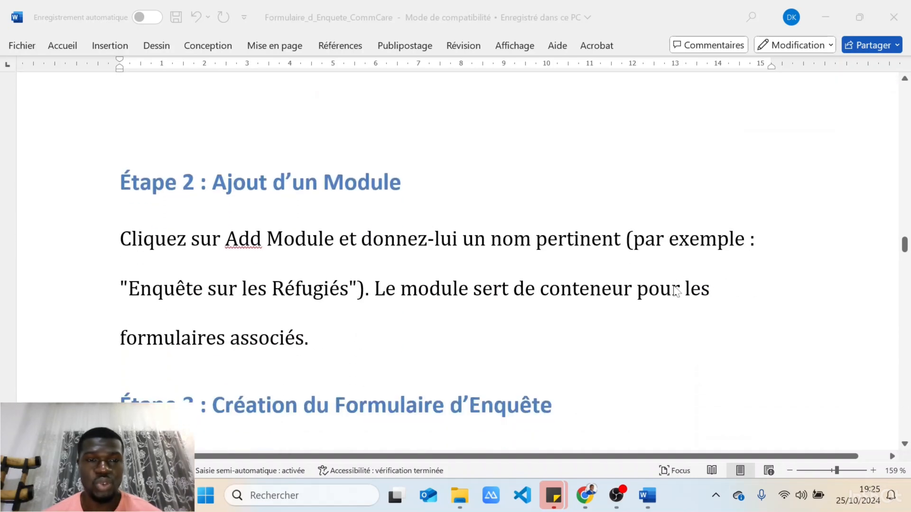
scroll(676, 290, down, 2)
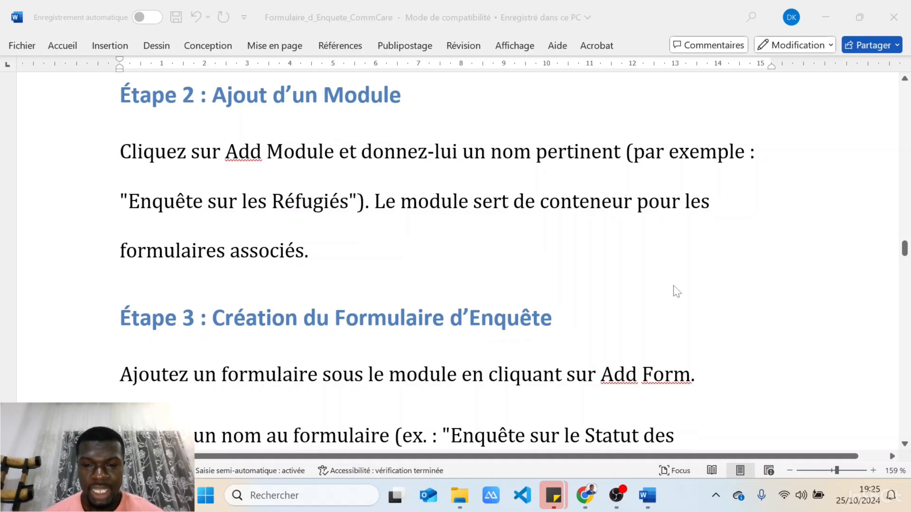
In CommCare HQ, create a new application from the Applications menu.
mouse_move(588, 497)
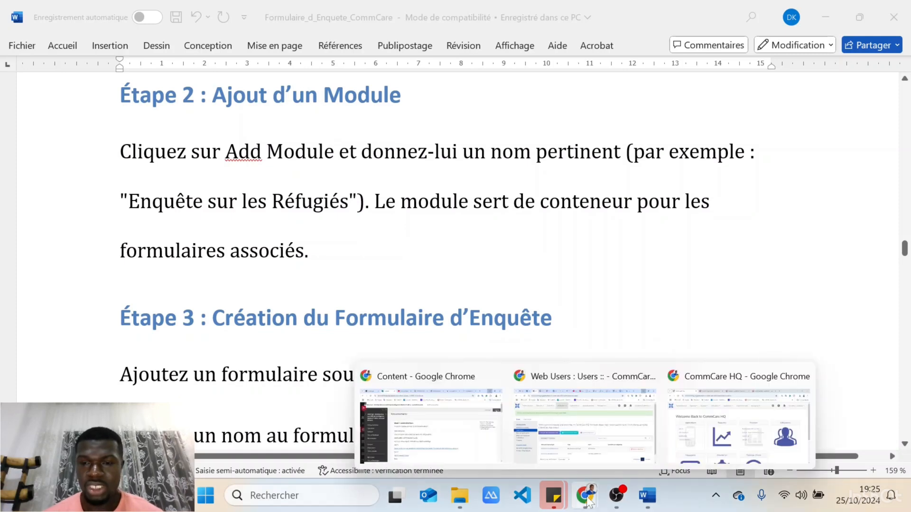
click(716, 418)
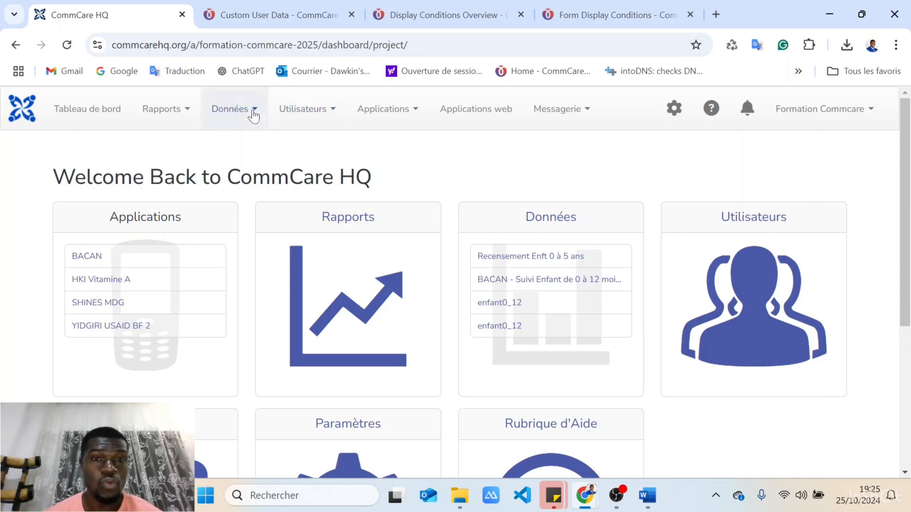
click(411, 114)
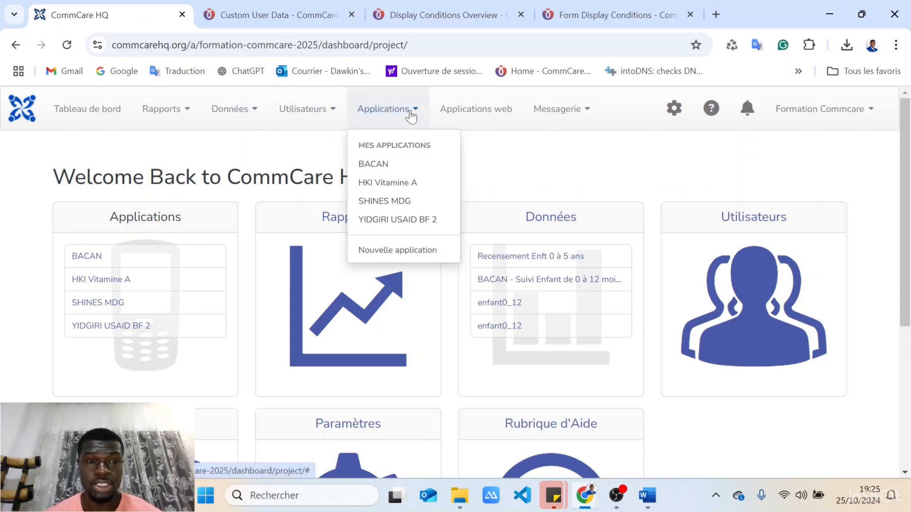
click(402, 251)
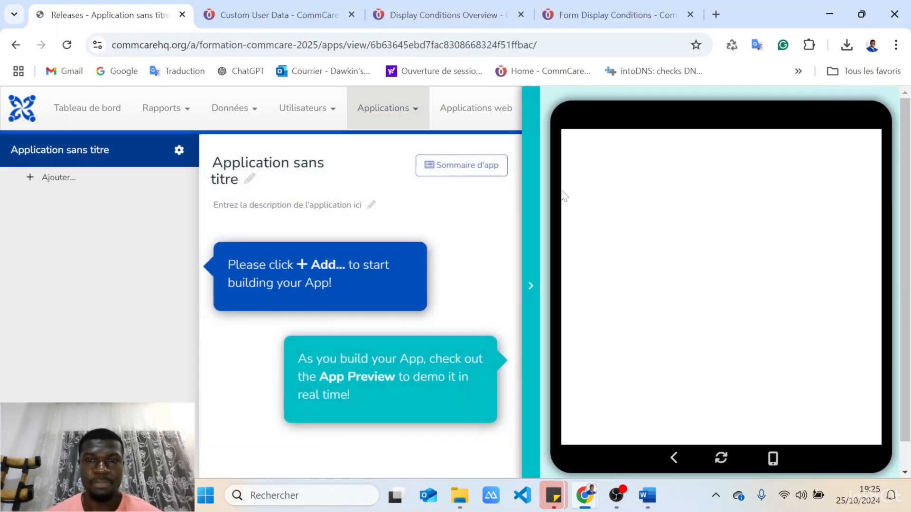
Rename the application to 'Refugiés' and collapse the App Preview panel.
click(246, 181)
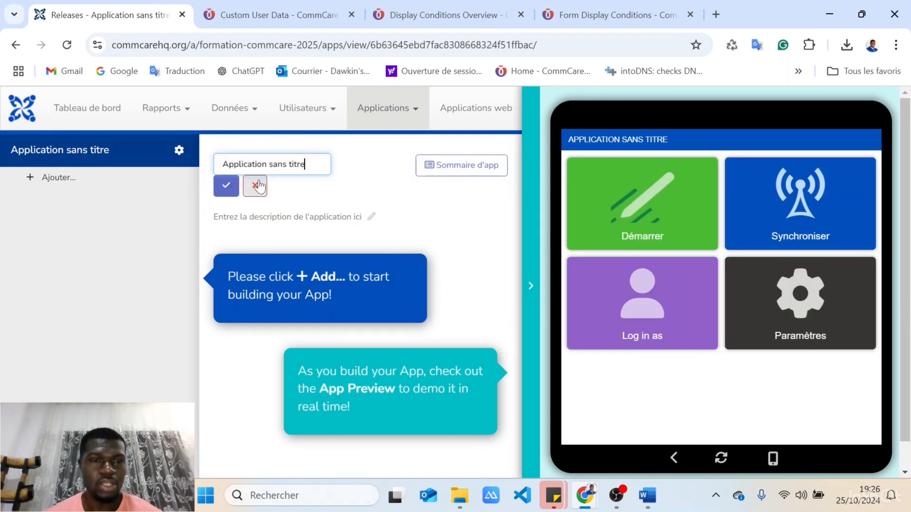
drag(306, 165, 205, 168)
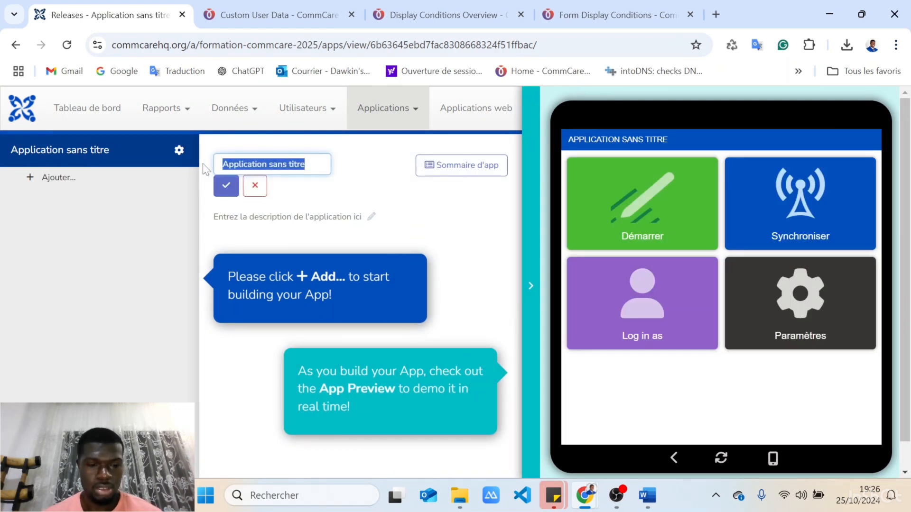
text(R)
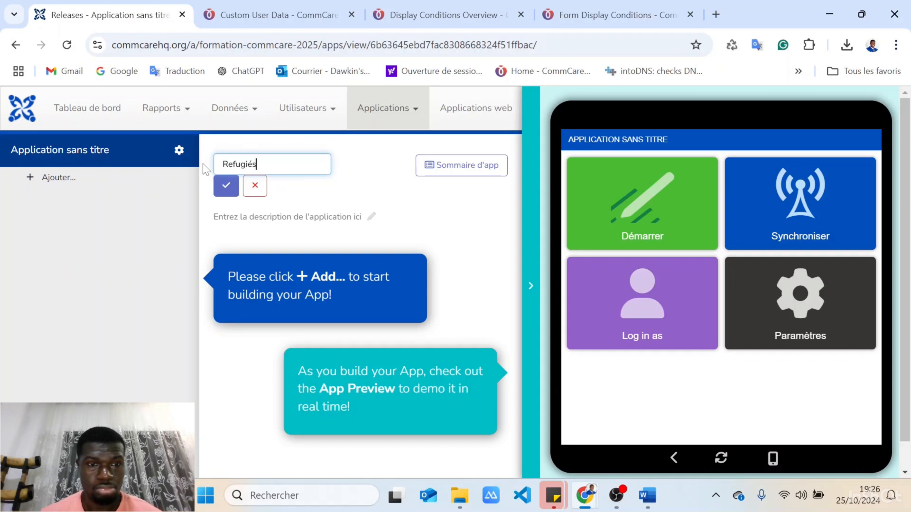
text(efugiés)
click(226, 186)
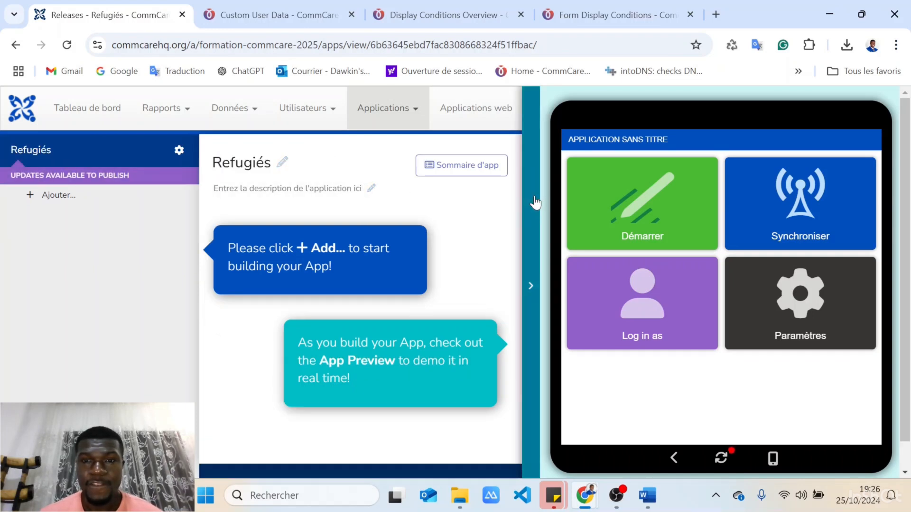
click(535, 213)
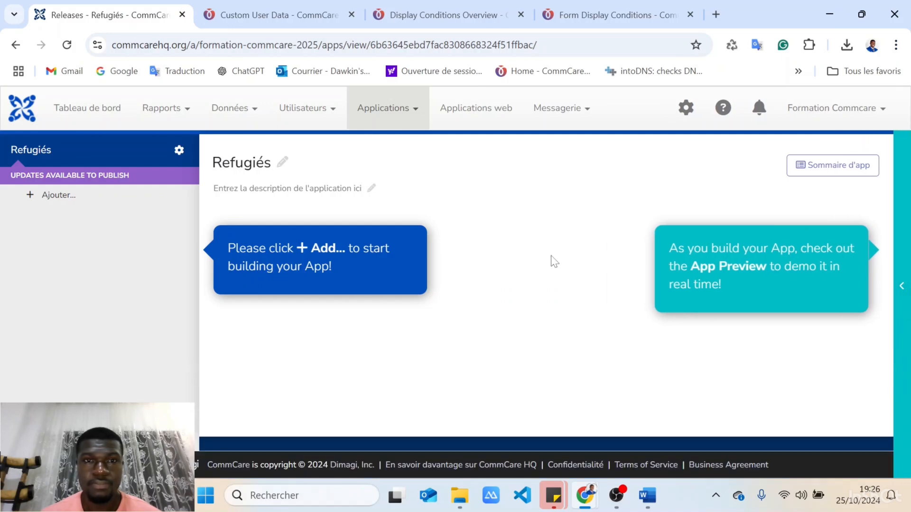
Copy the example module name 'Enquête sur les Réfugiés' from Étape 2 of the Word guide.
click(651, 503)
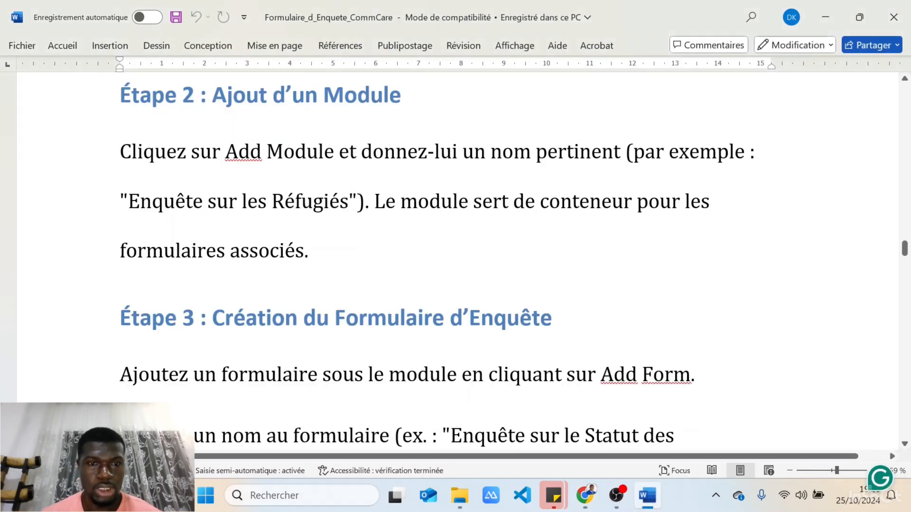
scroll(458, 256, down, 1)
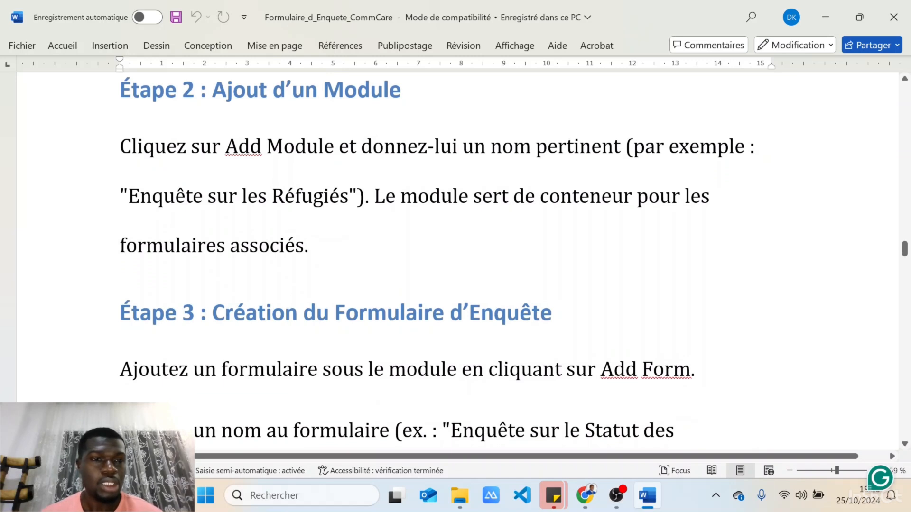
drag(129, 196, 349, 196)
key(ctrl+c)
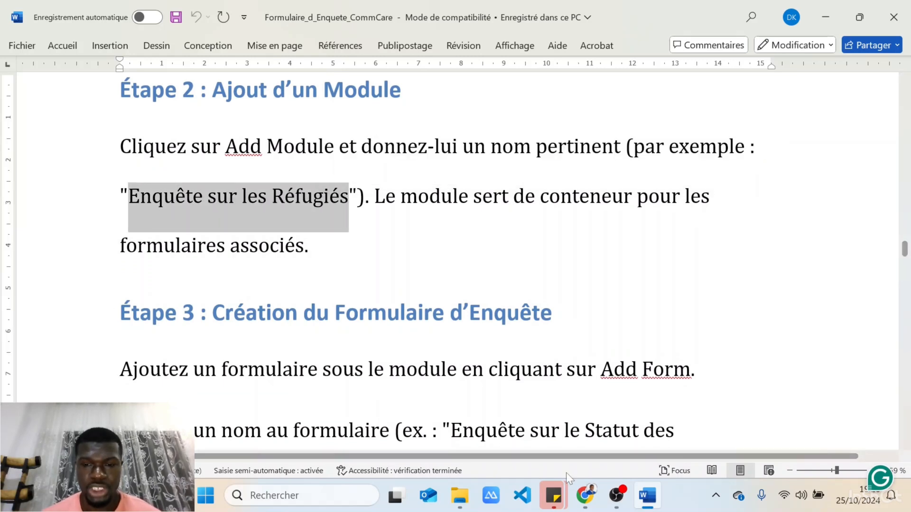
click(648, 502)
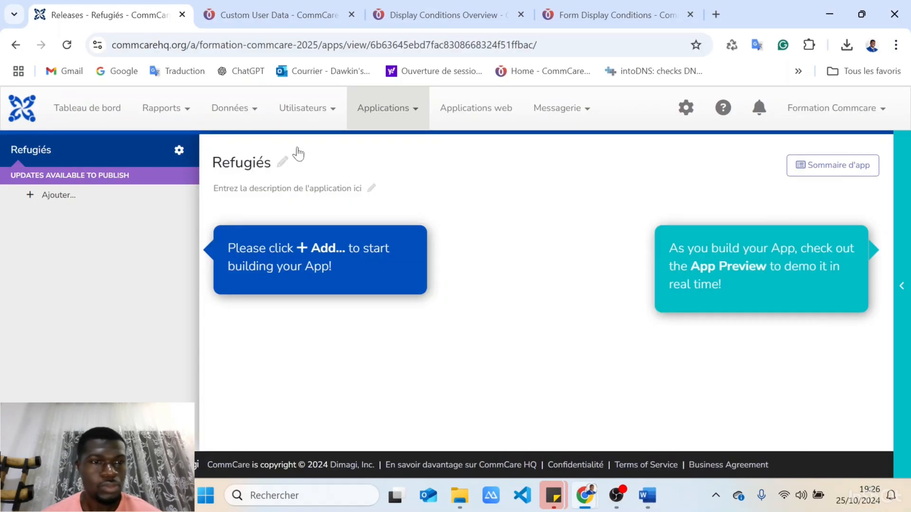
Add a survey module, rename it 'Enquête sur les Réfugiés', and open its Enquête form.
click(61, 197)
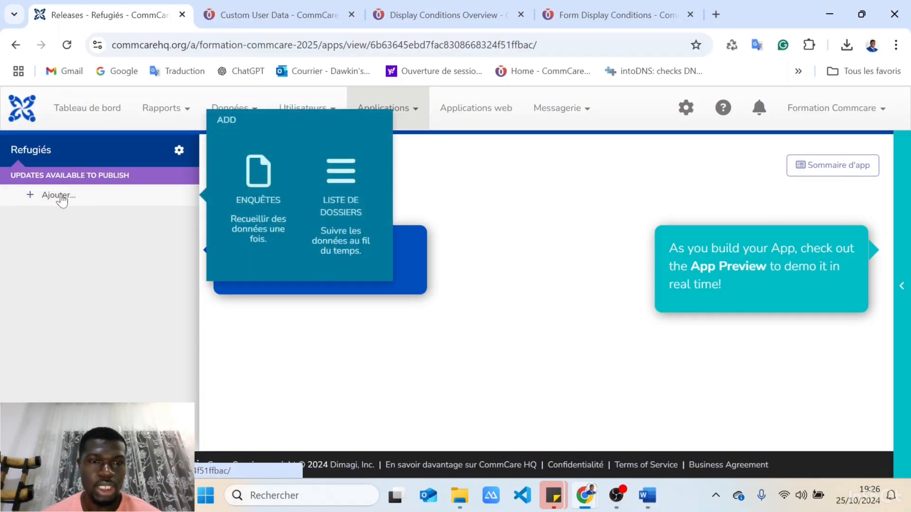
click(257, 181)
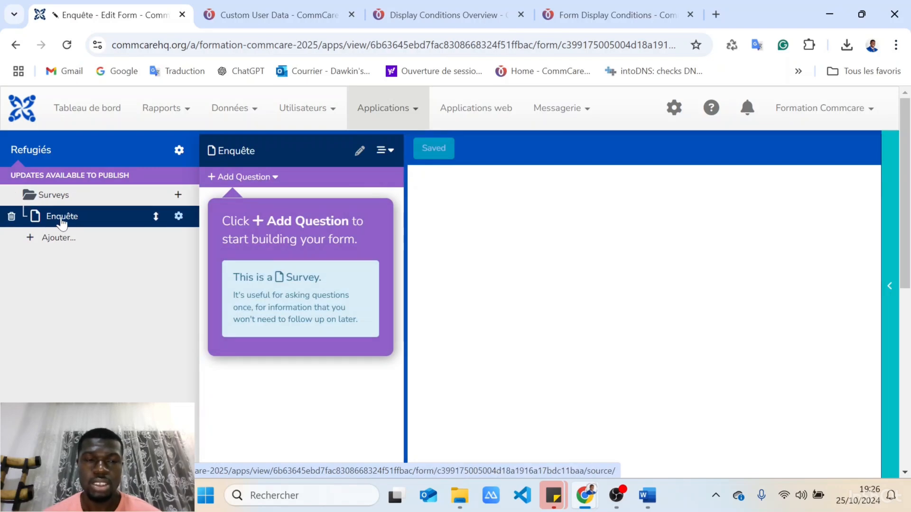
click(67, 198)
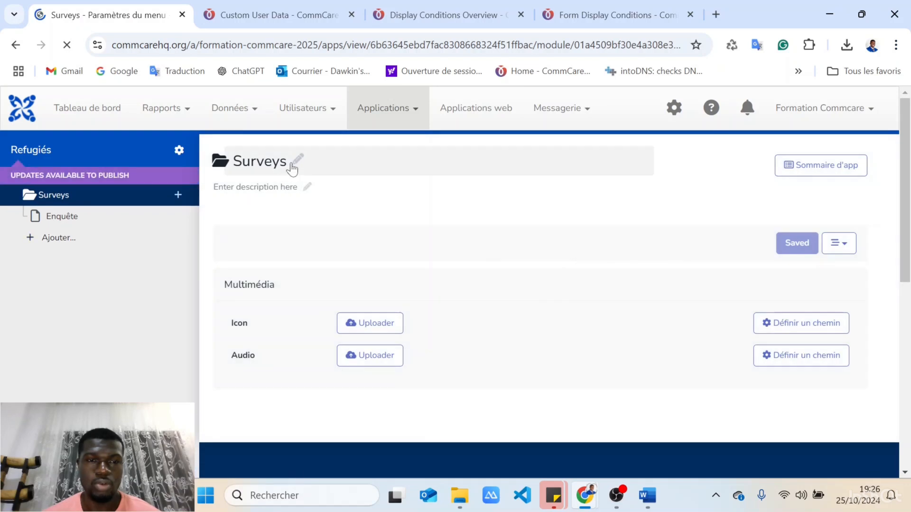
click(292, 169)
drag(275, 168, 212, 170)
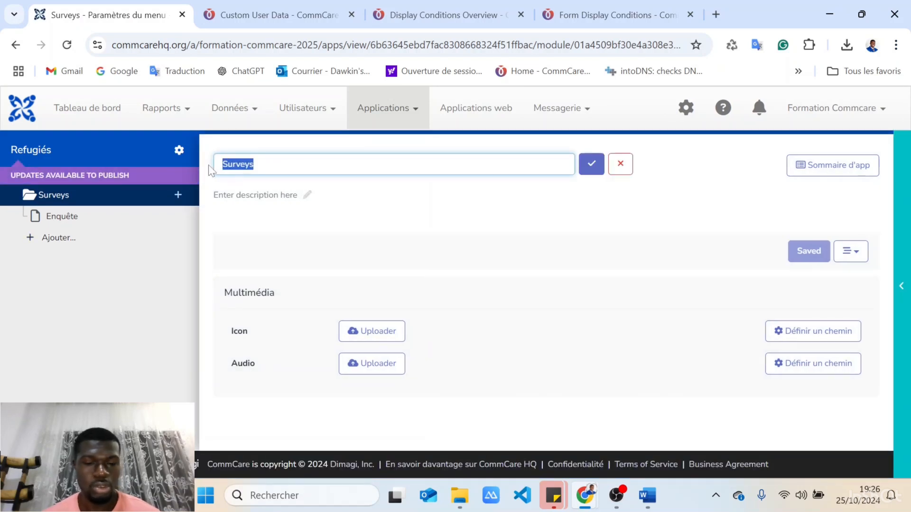
key(ctrl+v)
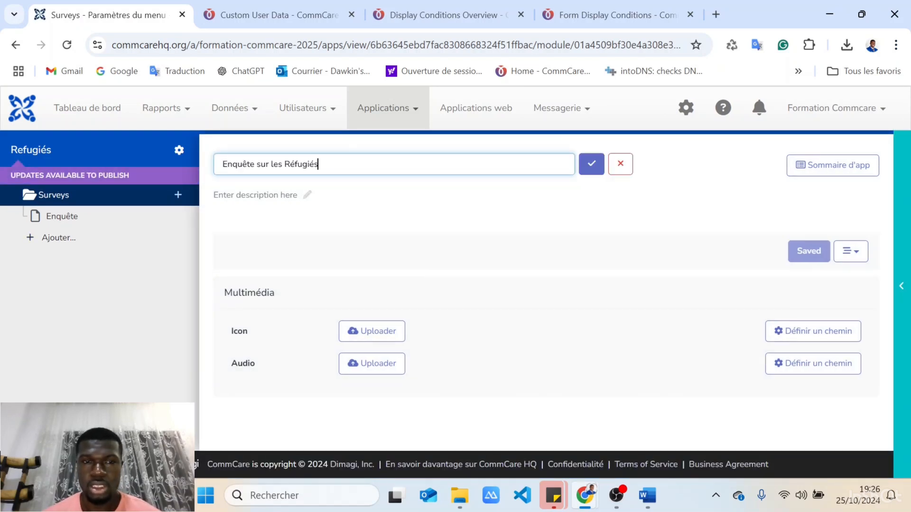
click(588, 171)
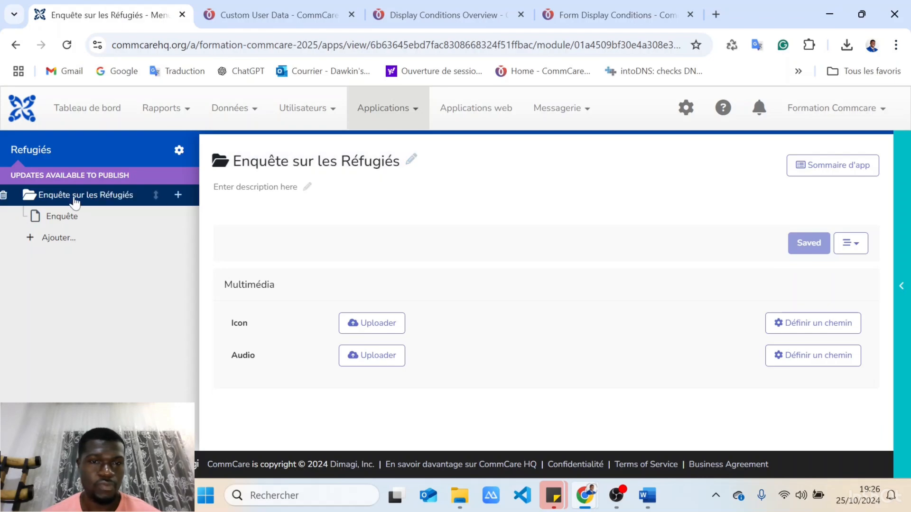
click(58, 217)
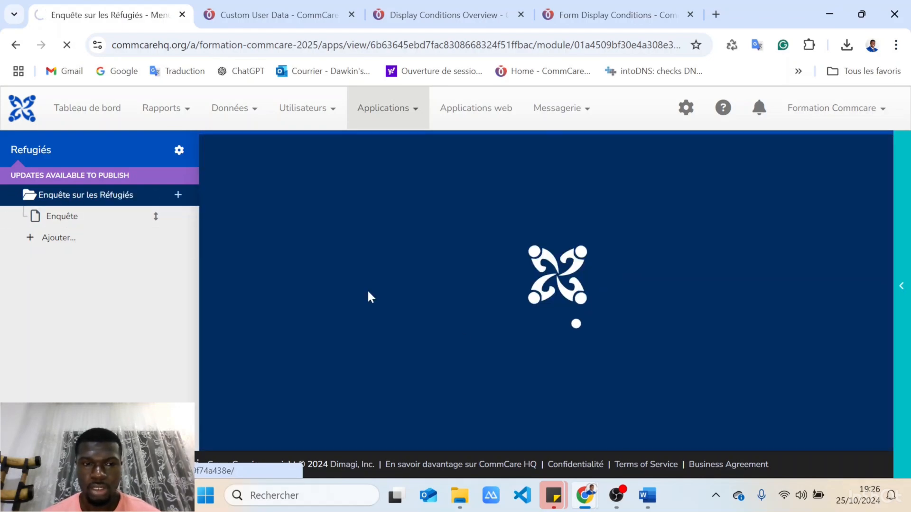
Copy the example form name 'Enquête sur le Statut des Réfugiés' from Étape 3 of the guide.
click(649, 504)
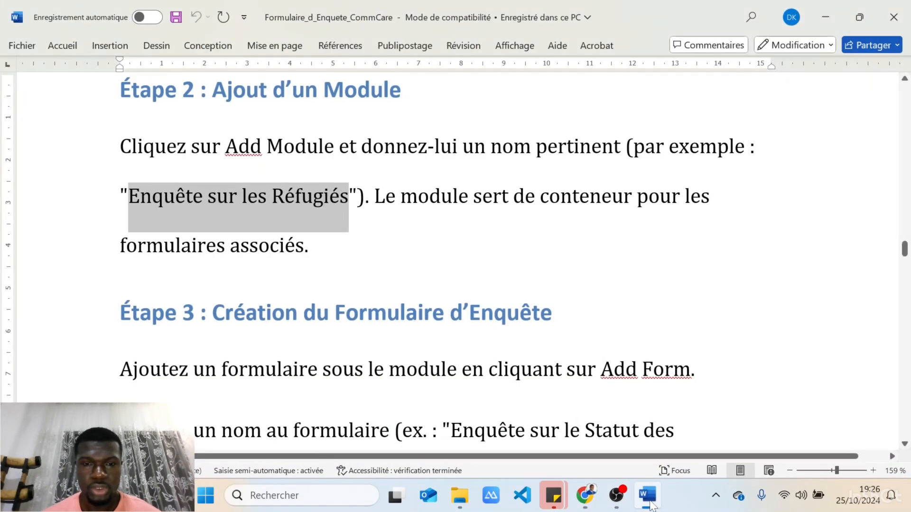
scroll(284, 237, down, 3)
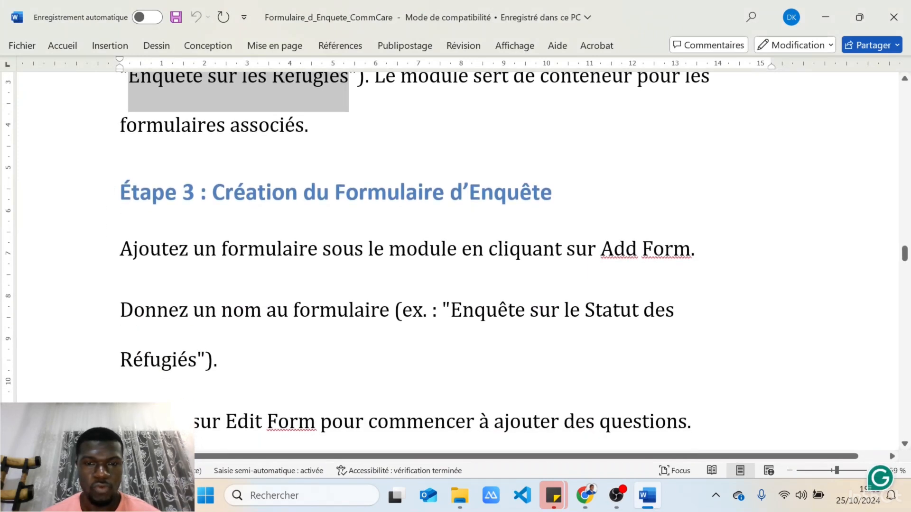
drag(451, 311, 197, 360)
key(ctrl+c)
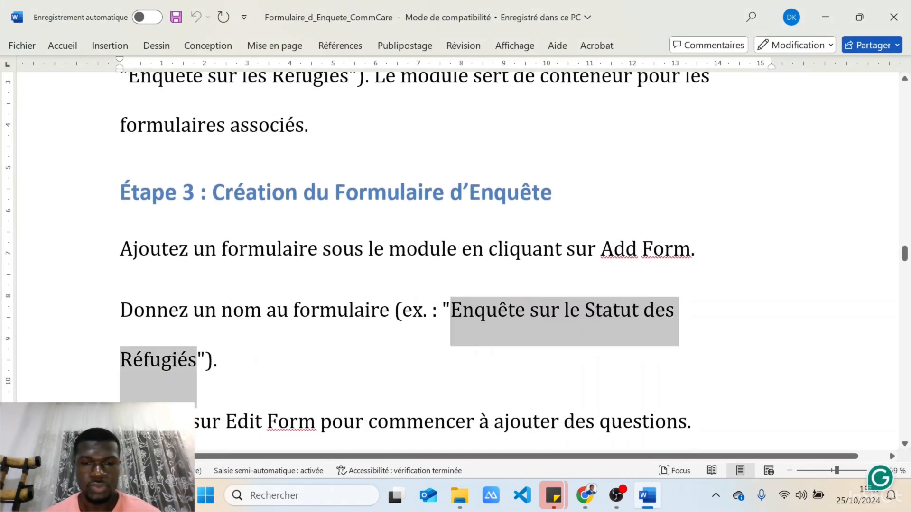
click(650, 496)
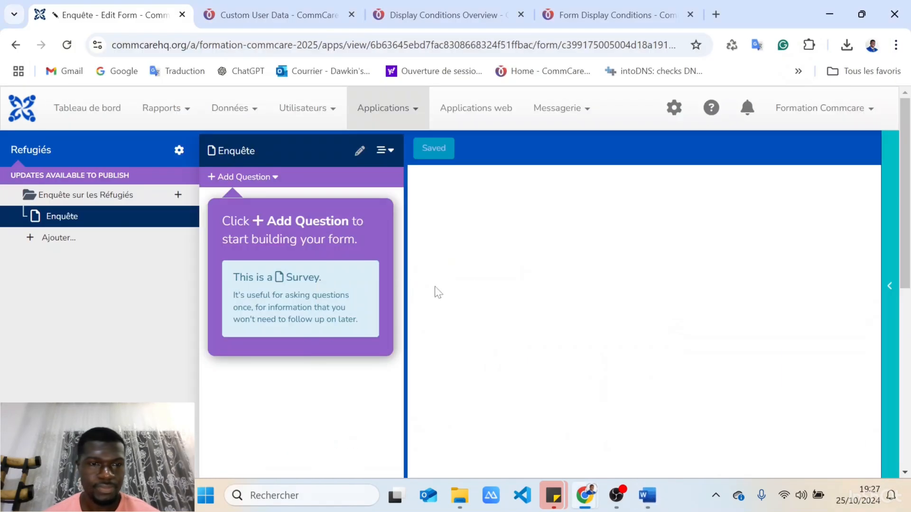
Rename the survey form from Enquête to 'Enquête sur le Statut des Réfugiés' and save.
click(360, 150)
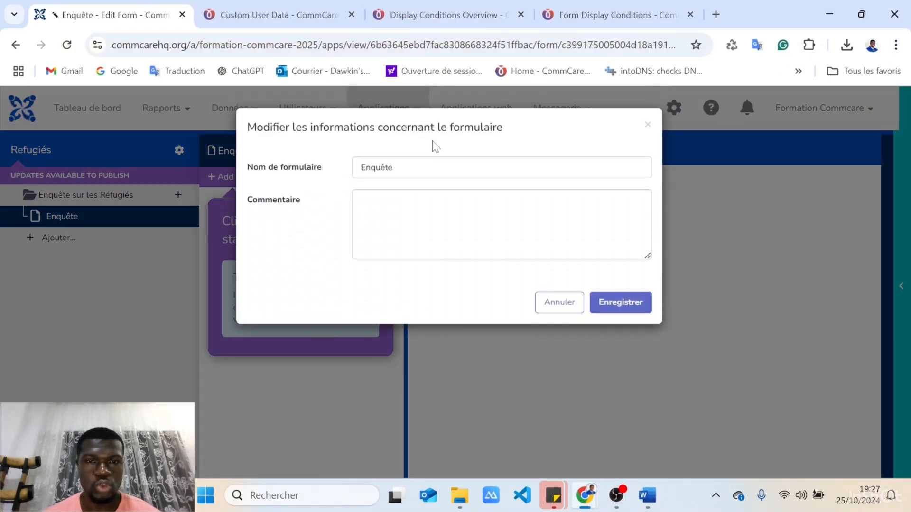
key(ctrl+v)
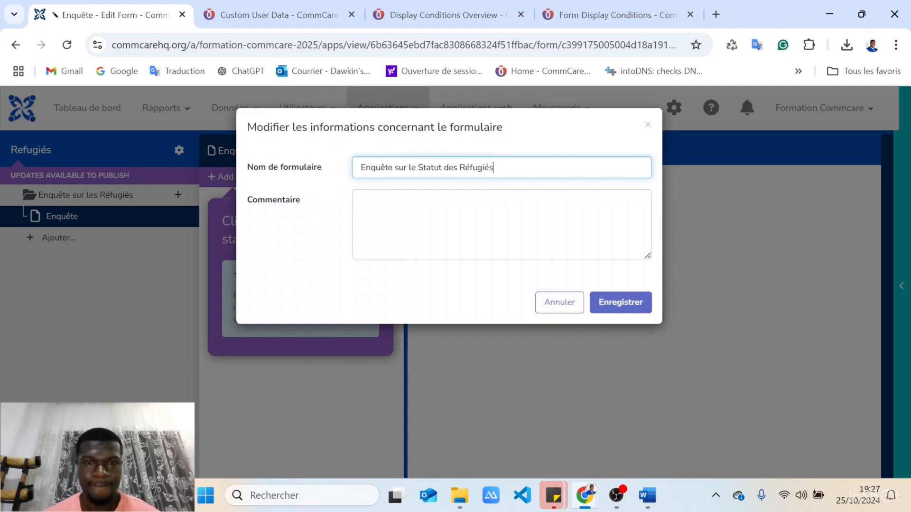
click(635, 306)
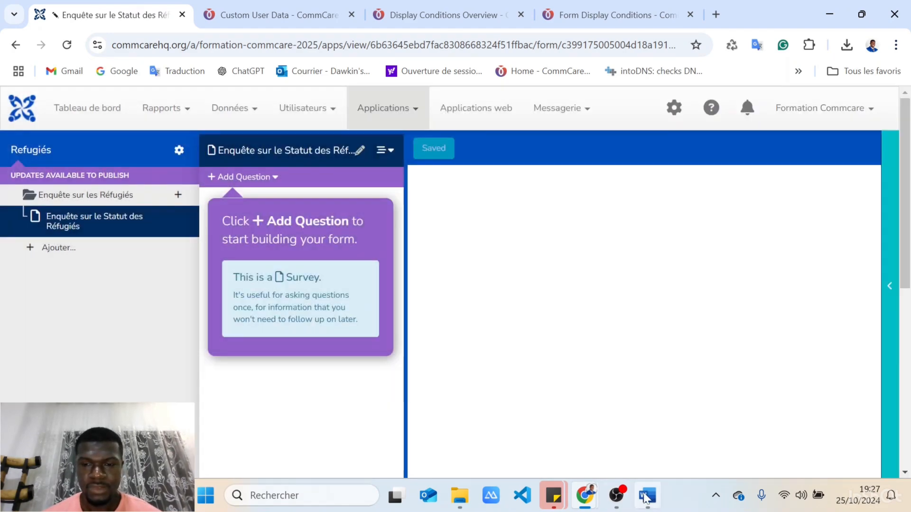
click(648, 498)
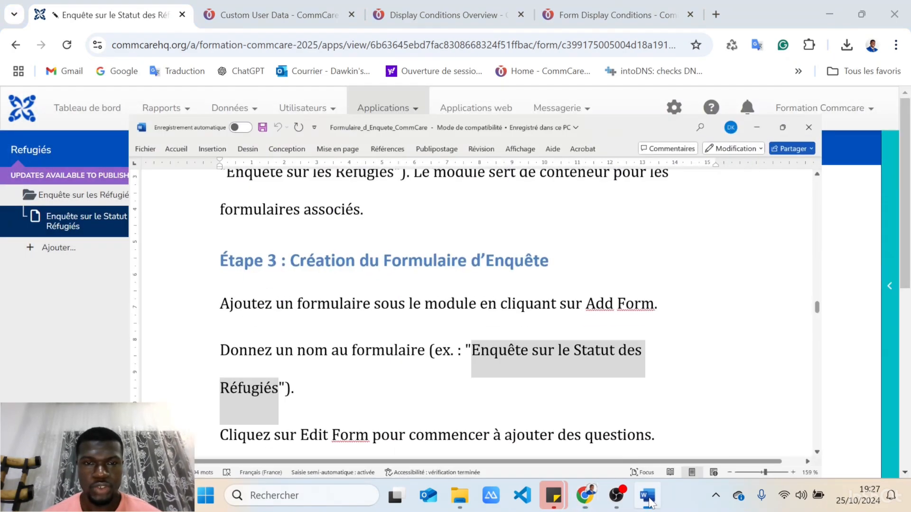
Copy the first Section 1 question label 'Nom du réfugié' from the Word guide.
scroll(474, 308, down, 5)
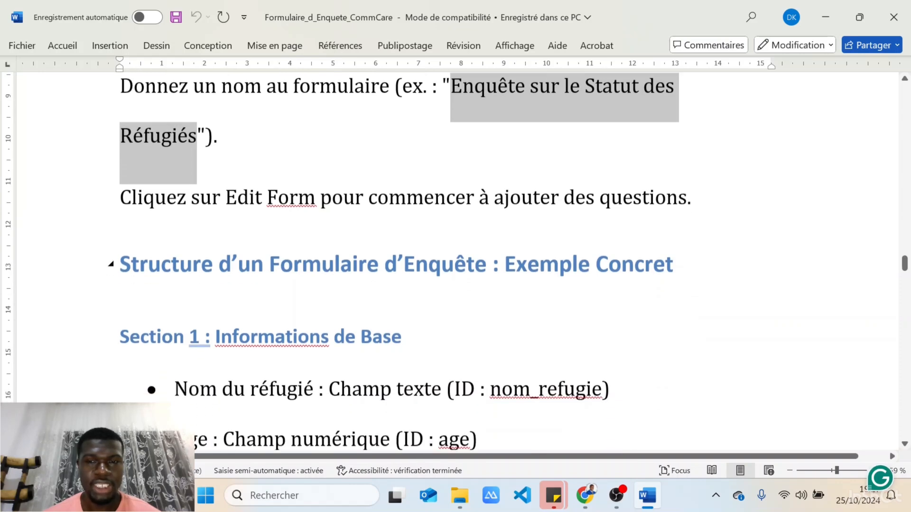
scroll(455, 261, down, 4)
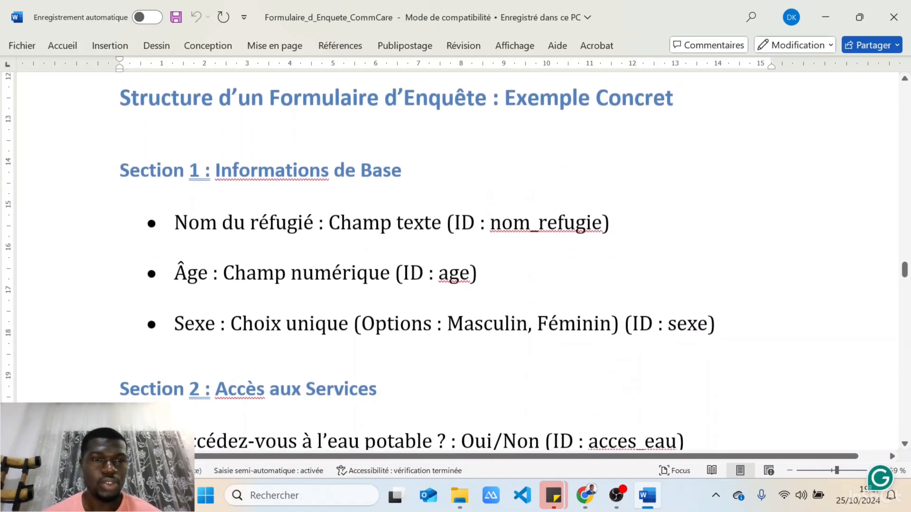
scroll(455, 261, down, 1)
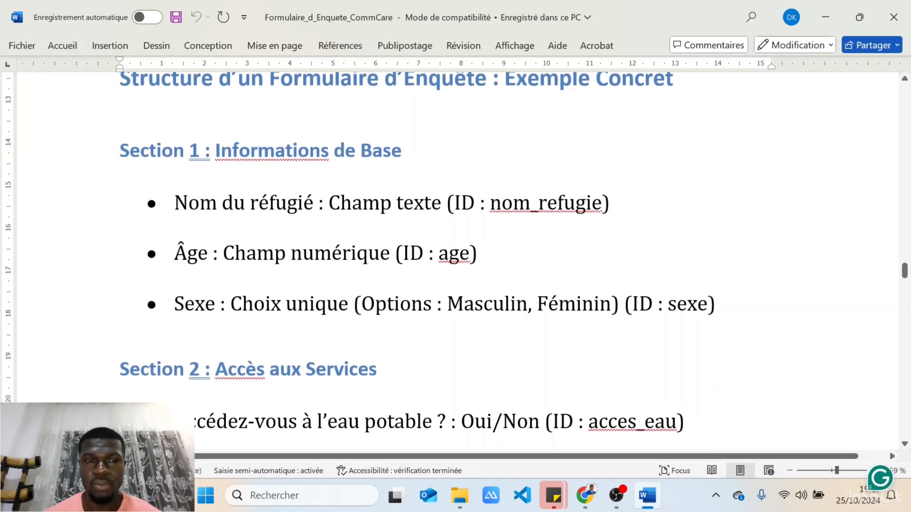
scroll(455, 261, down, 1)
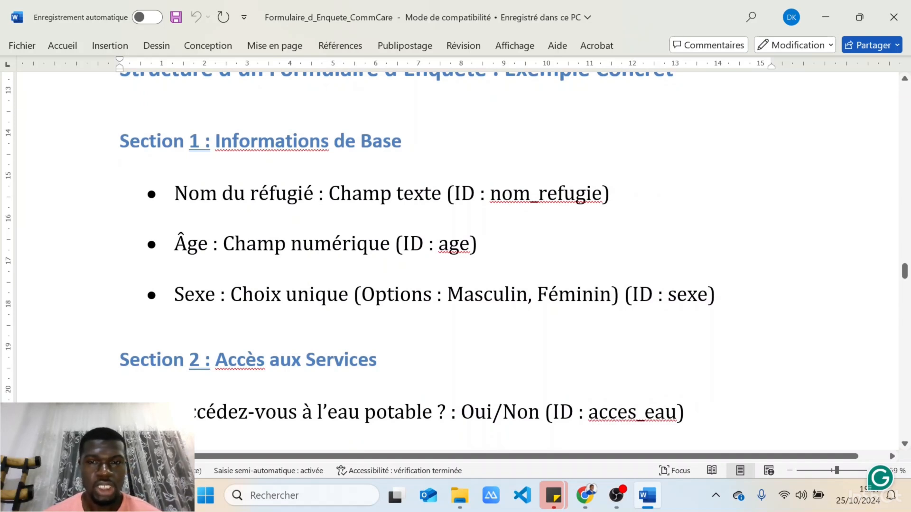
drag(174, 194, 318, 194)
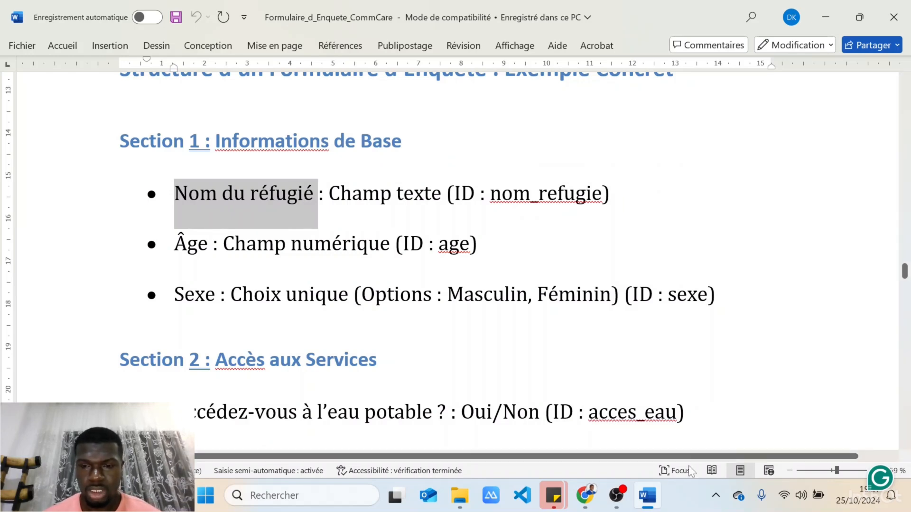
click(647, 496)
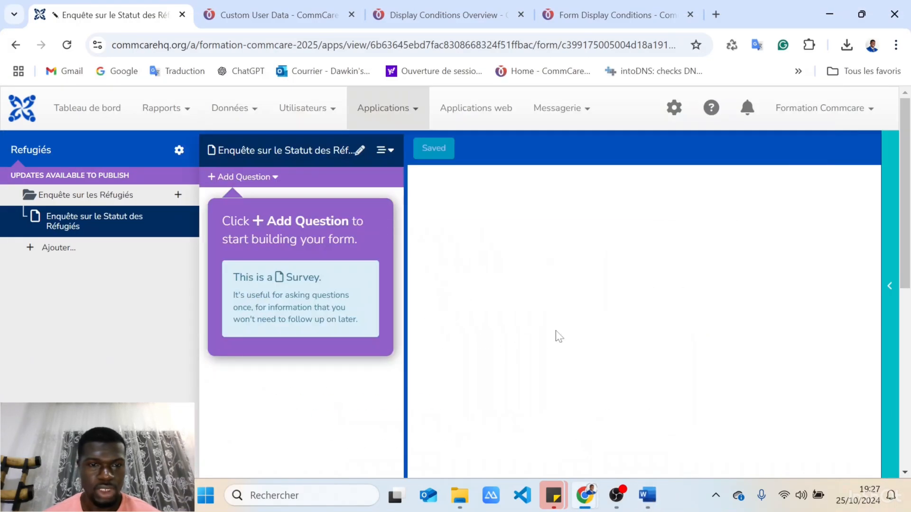
Add a Text question 'Nom du réfugié' with question ID nom_refugie.
click(272, 179)
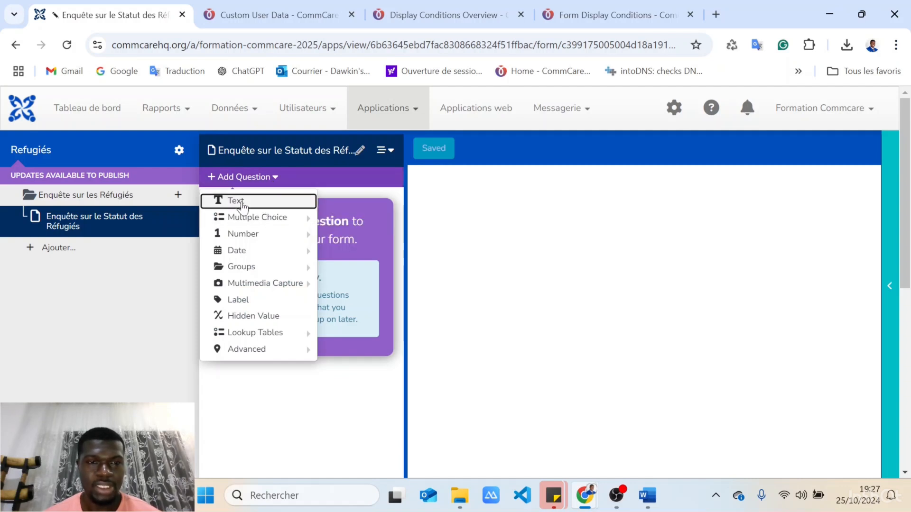
click(242, 203)
text(• Nom du réfugié)
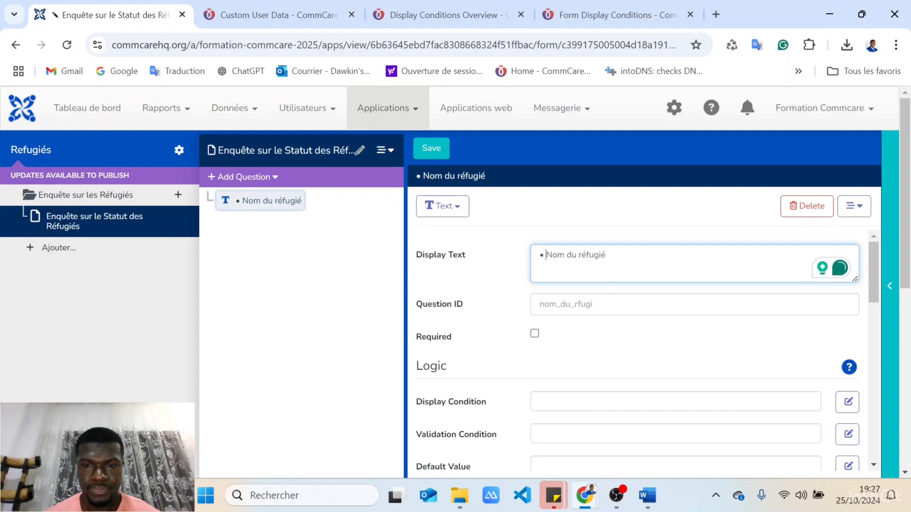
key(BackSpace)
key(BackSpace)
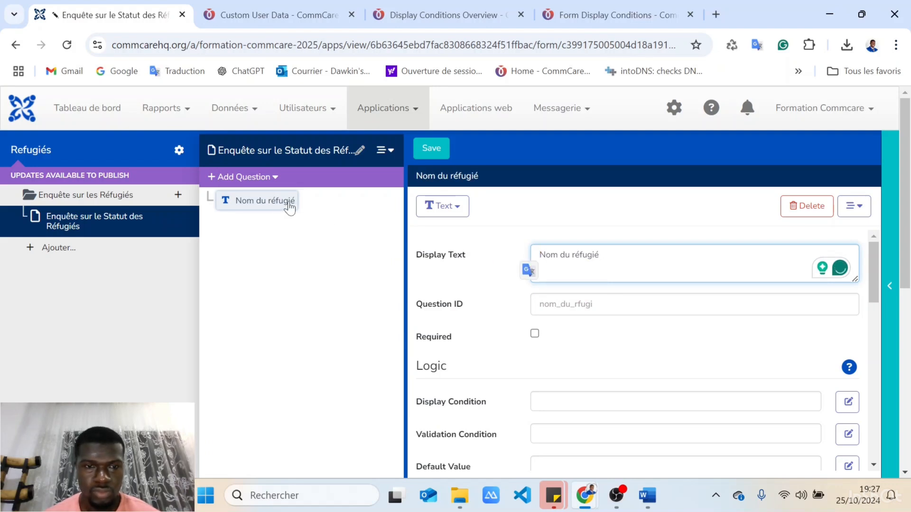
click(289, 206)
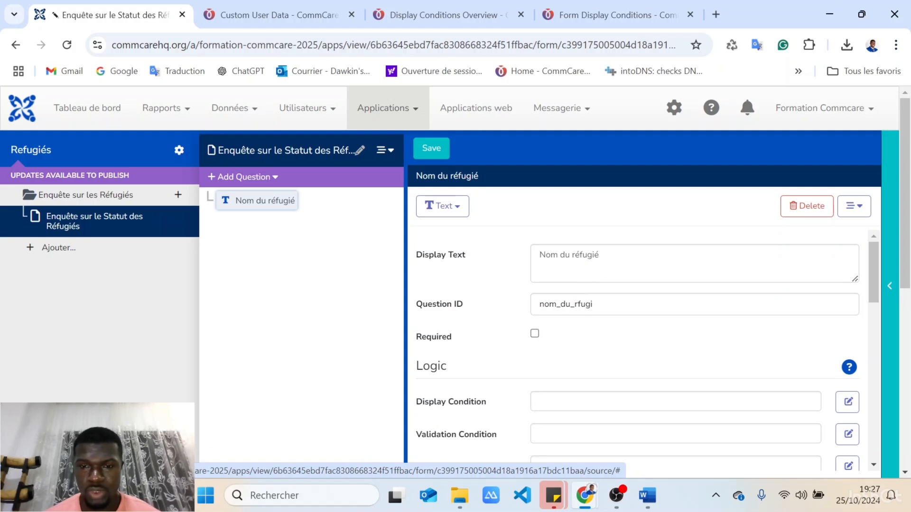
key(BackSpace)
key(BackSpace)
key(BackSpace)
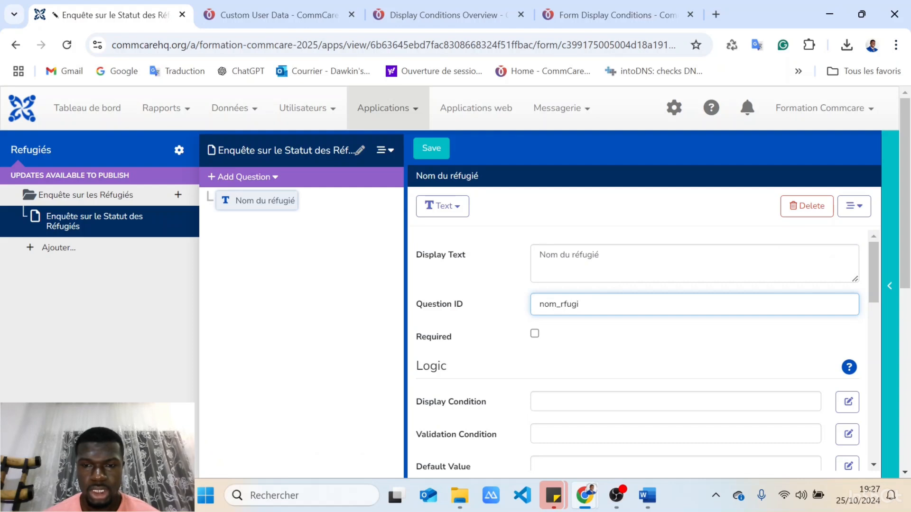
text(e)
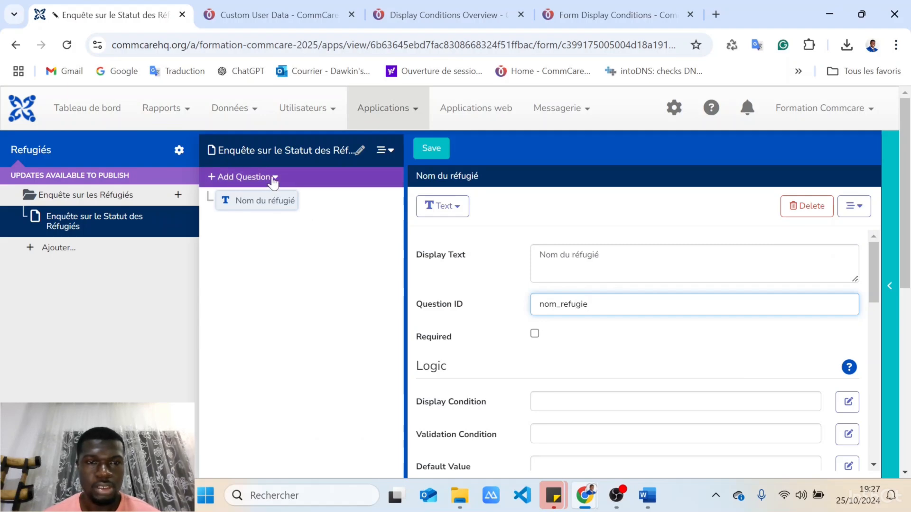
mouse_move(654, 507)
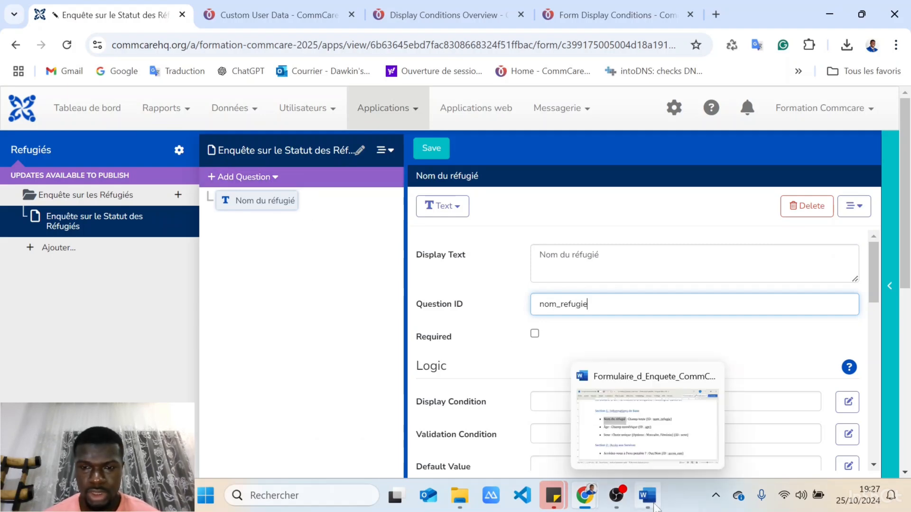
mouse_move(667, 440)
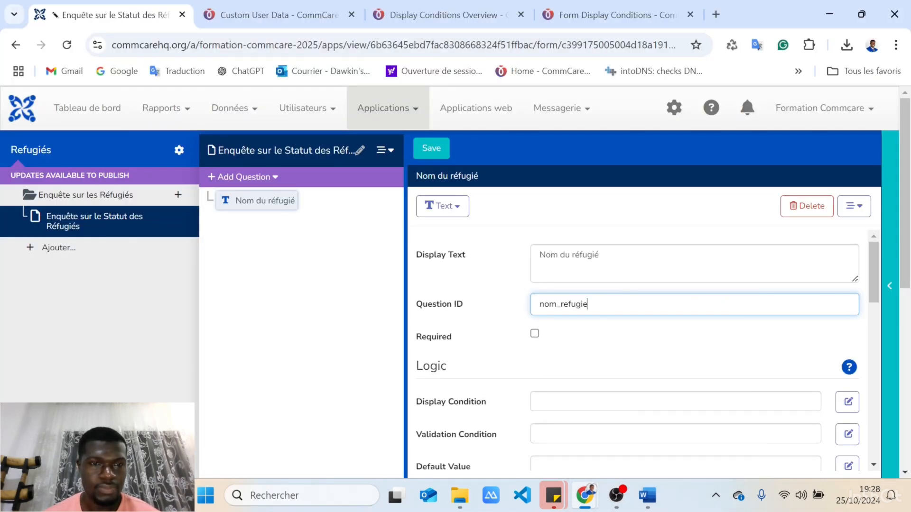
click(256, 182)
Add an integer question 'Age' below Nom du réfugié and append '_re' to its question ID.
mouse_move(274, 236)
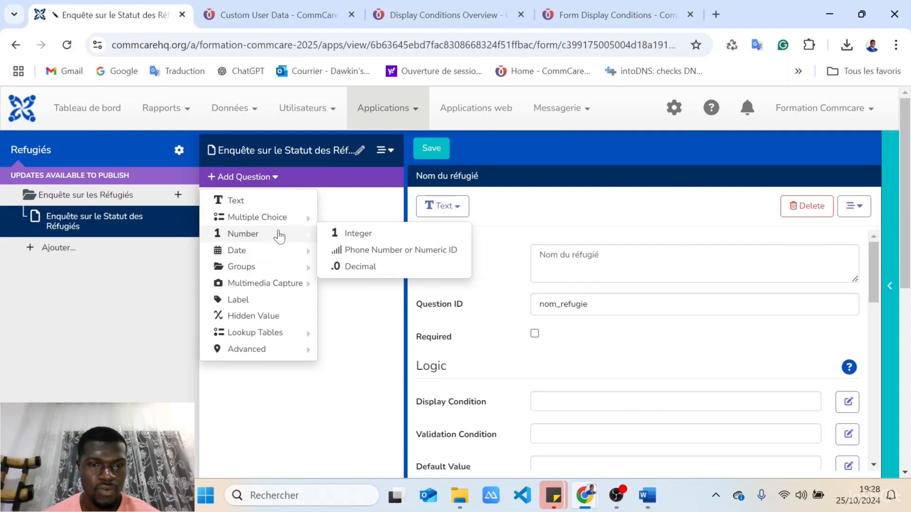
click(348, 234)
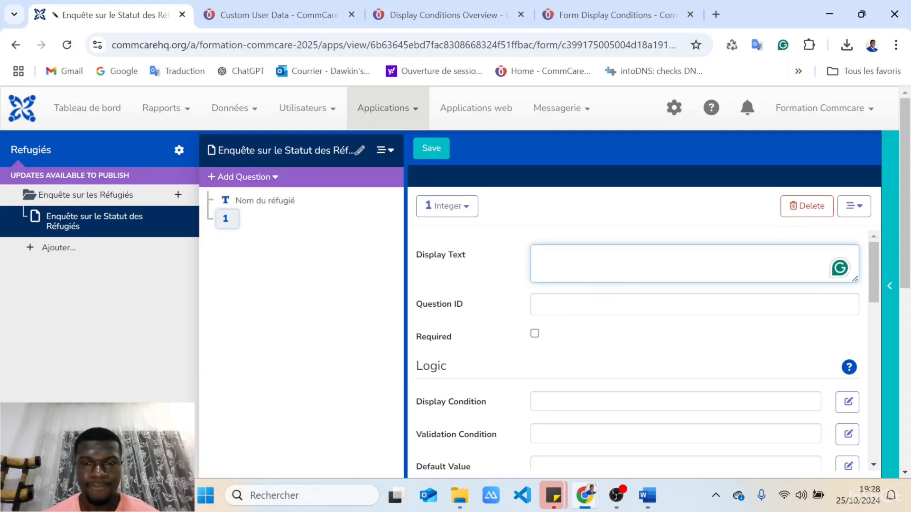
text(Age)
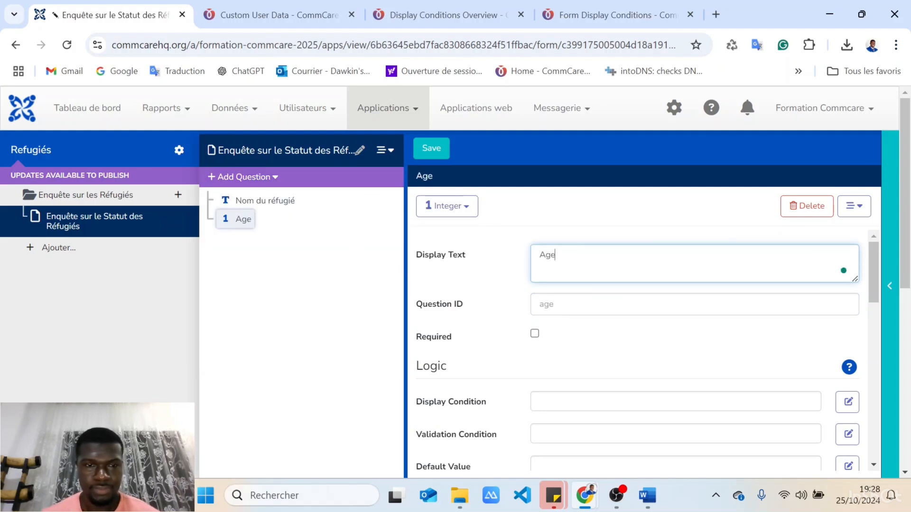
click(235, 220)
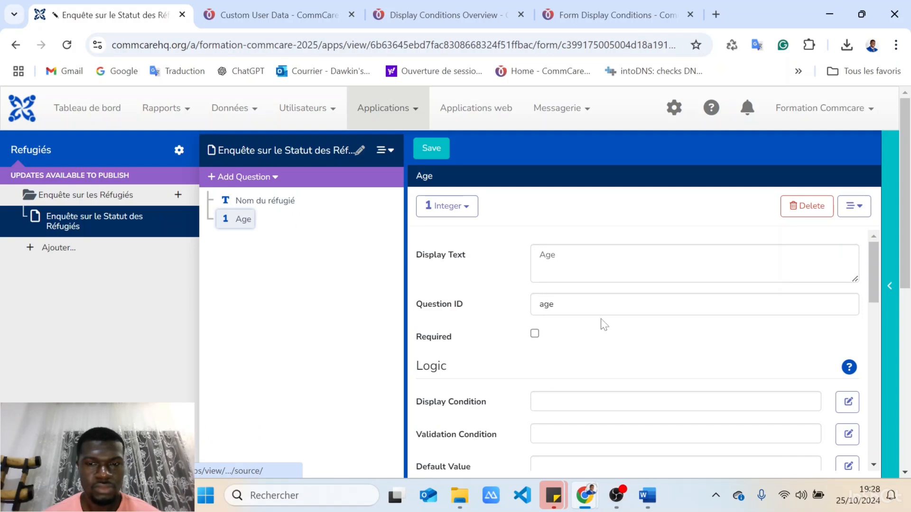
click(601, 304)
text(_refugie)
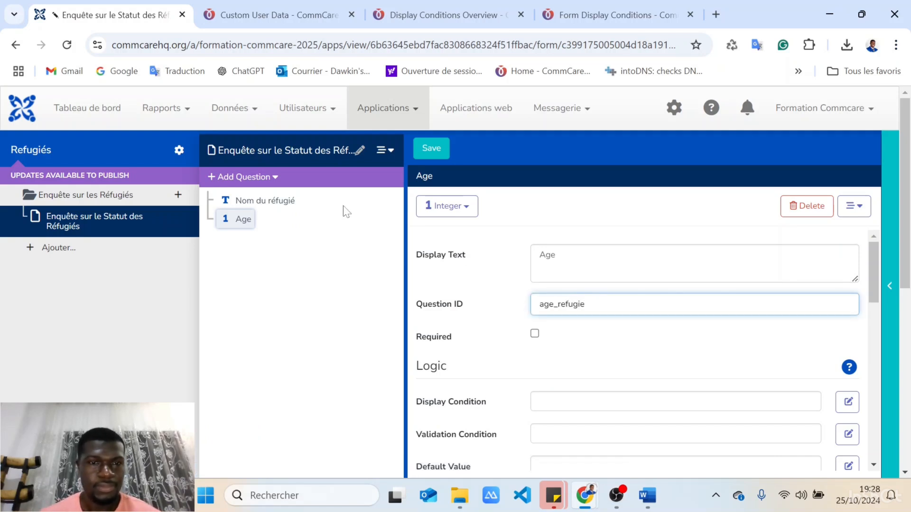
Add a multiple-choice question titled 'Sexe' with one blank answer choice.
click(261, 179)
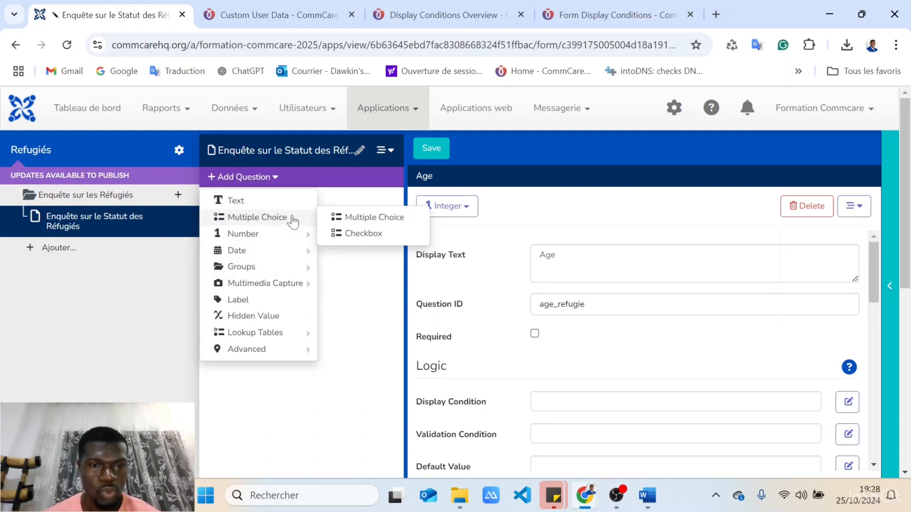
click(357, 219)
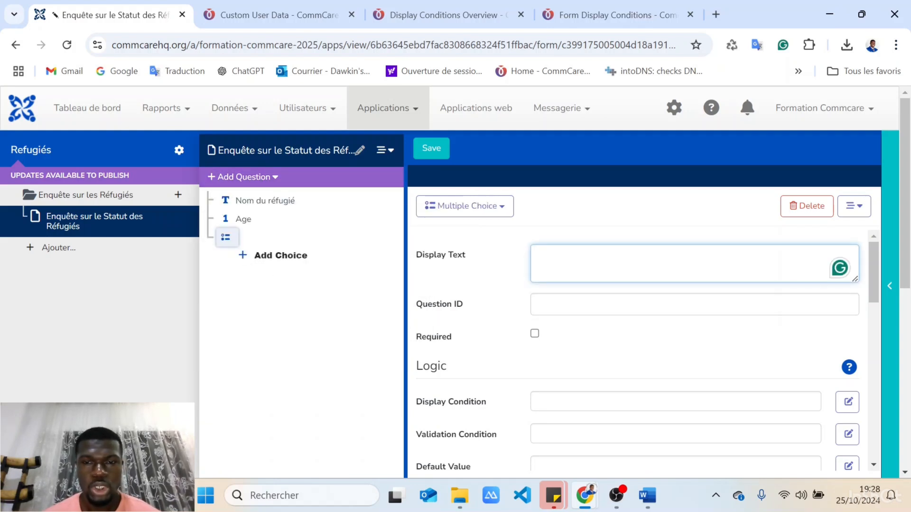
text(F)
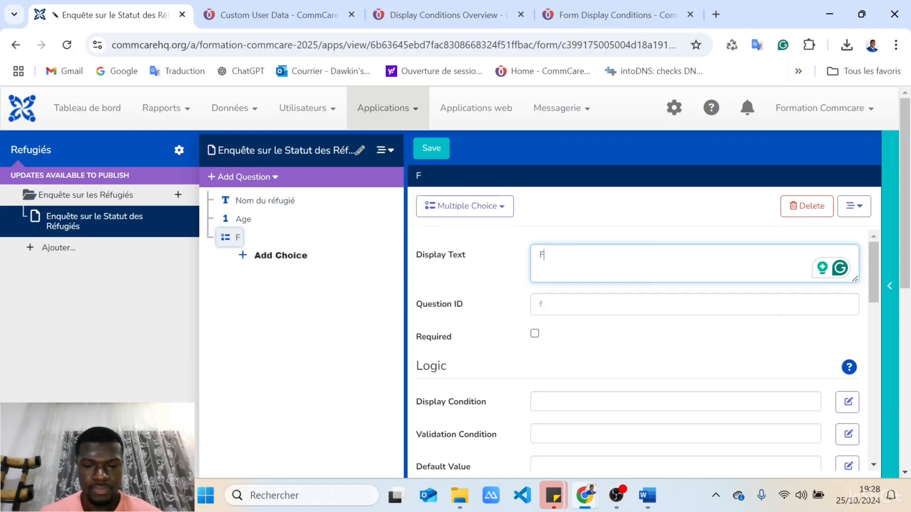
text(éminin)
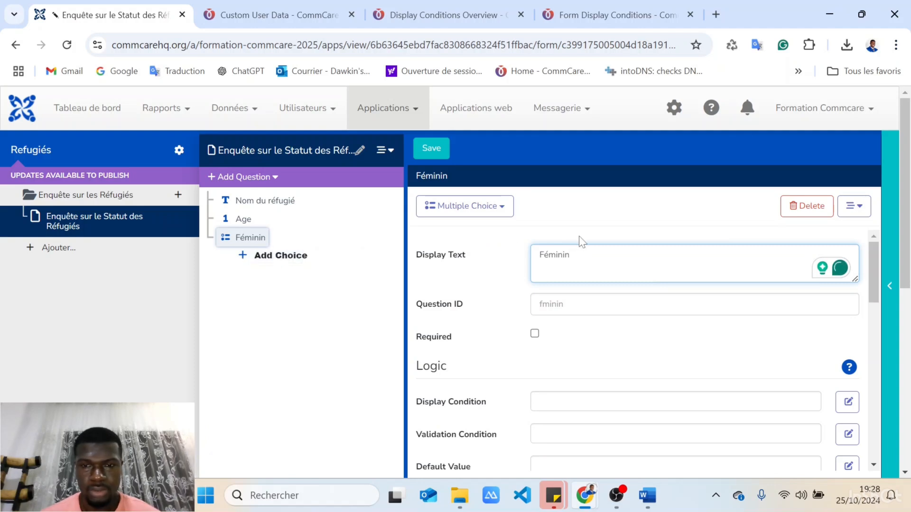
drag(573, 256, 508, 268)
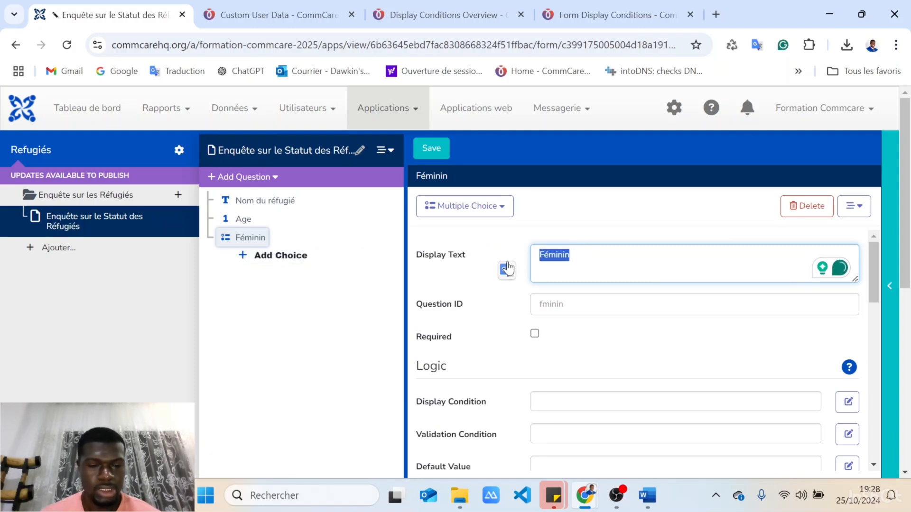
key(BackSpace)
text(Sexe)
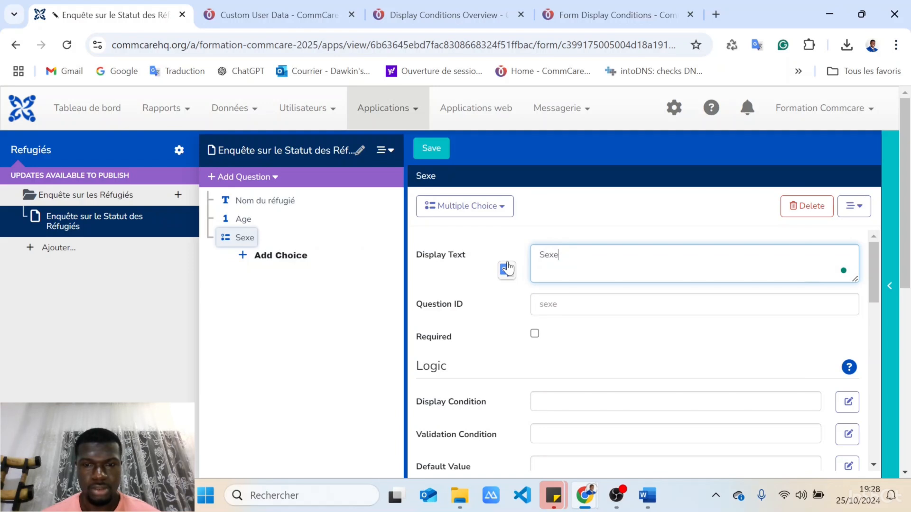
click(271, 256)
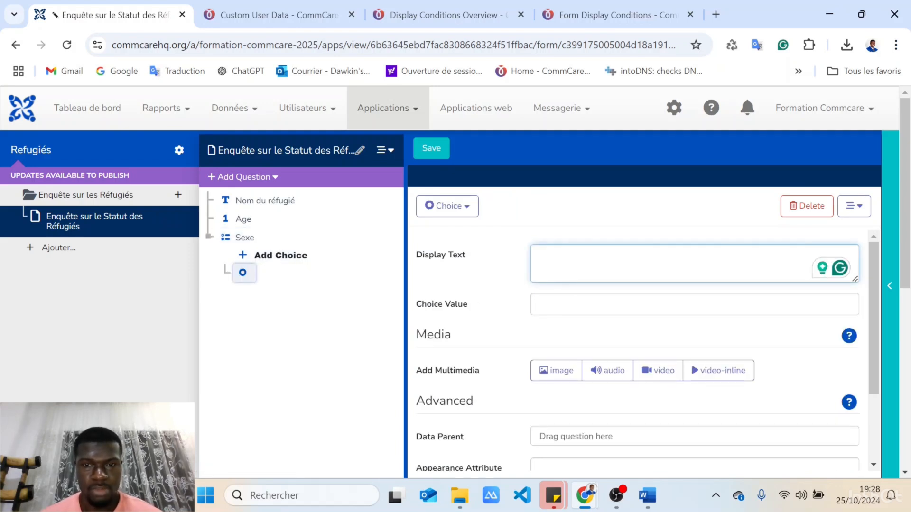
Give Sexe the choices Féminin and Masculin, correcting Féminin's choice value to feminin.
text(Féminin)
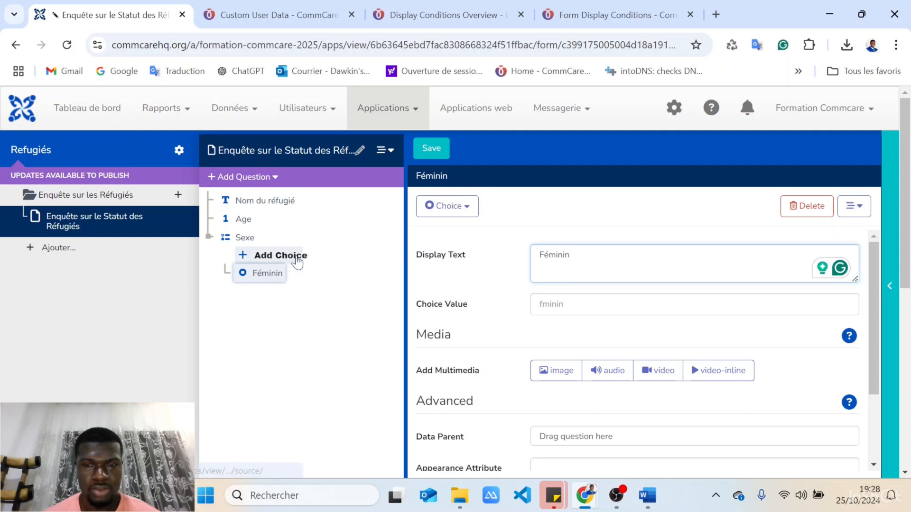
click(296, 256)
text(Masculin)
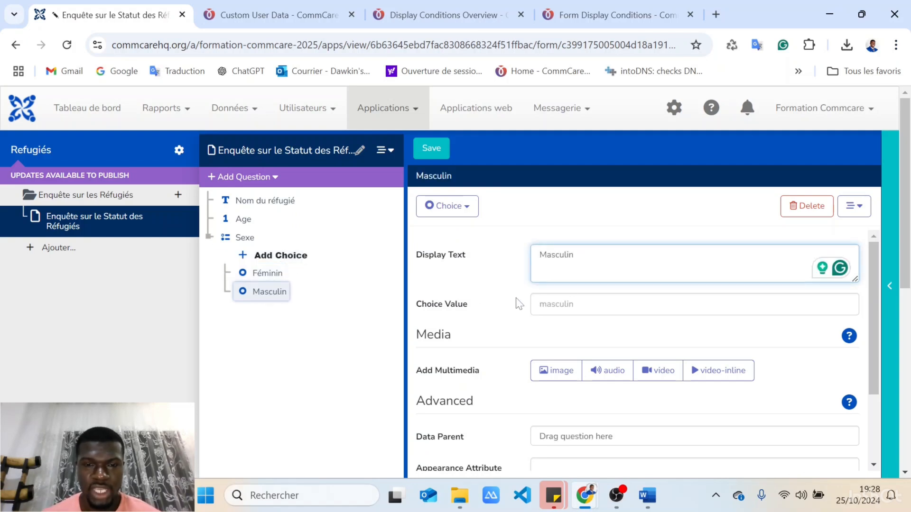
click(284, 297)
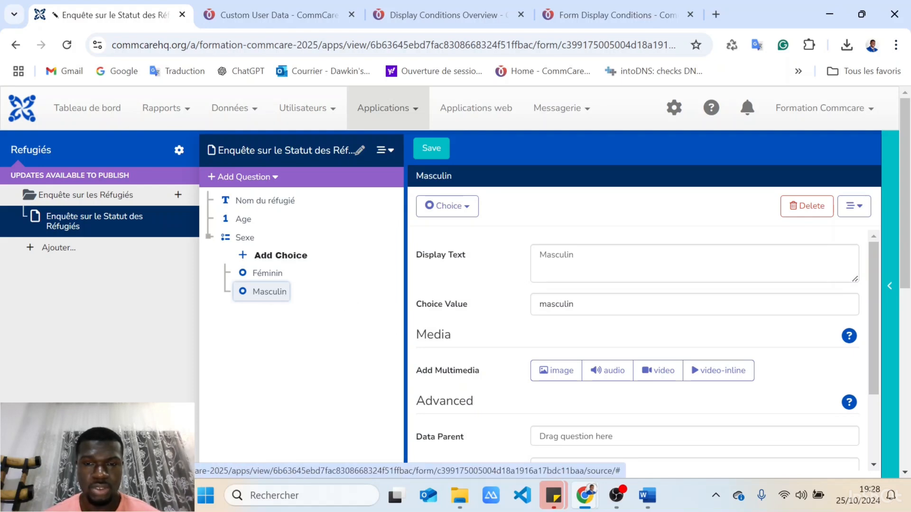
click(259, 273)
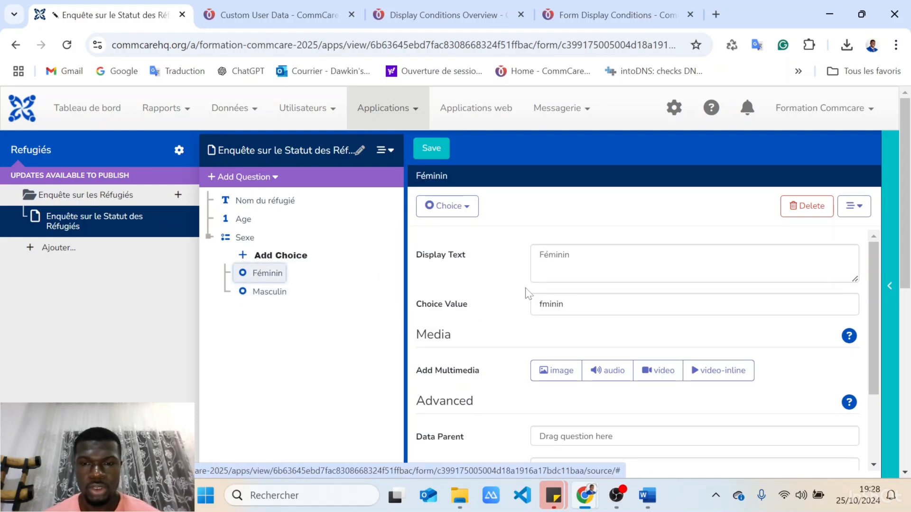
click(543, 304)
text(e)
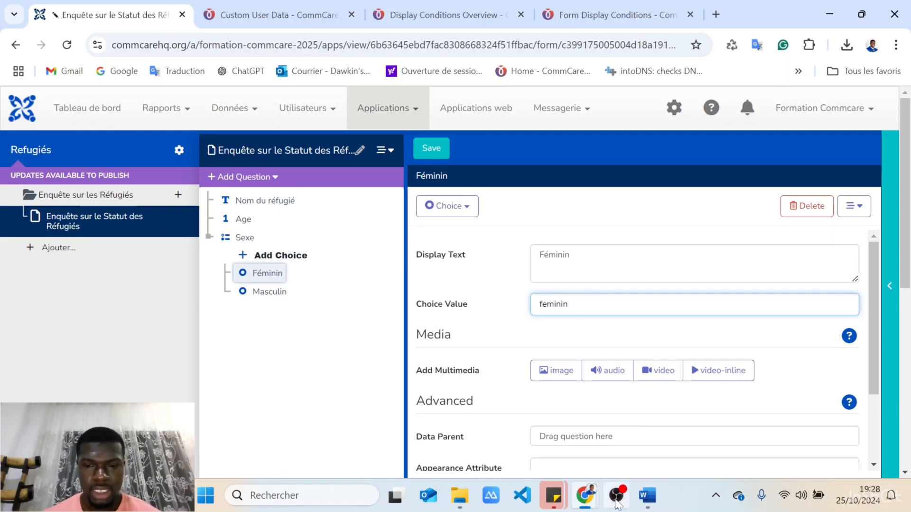
Copy the Section 2 question 'Accédez-vous à l’eau potable ?' from the Word specification, then return to the form builder.
click(647, 496)
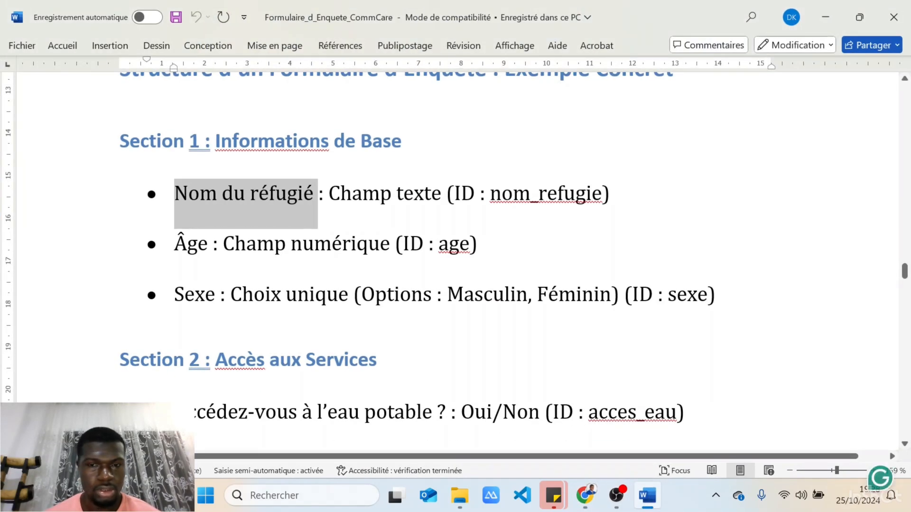
scroll(450, 280, down, 4)
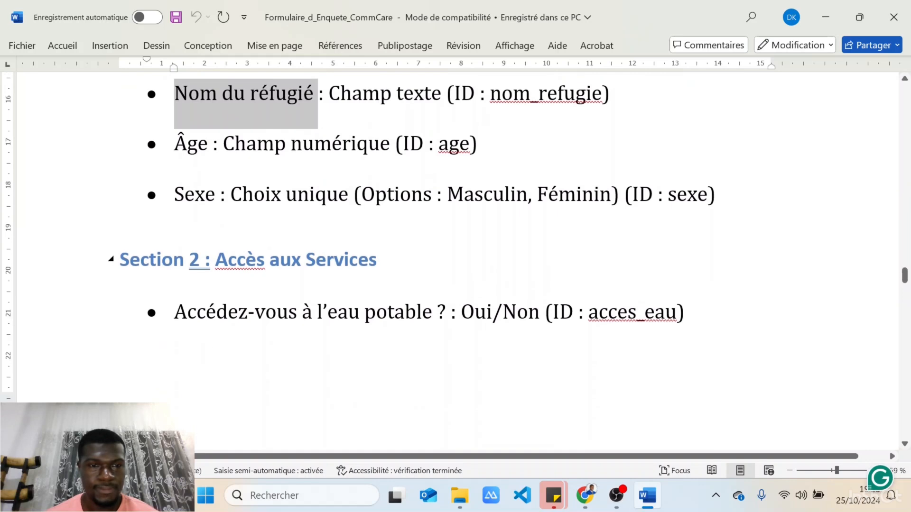
scroll(451, 280, down, 2)
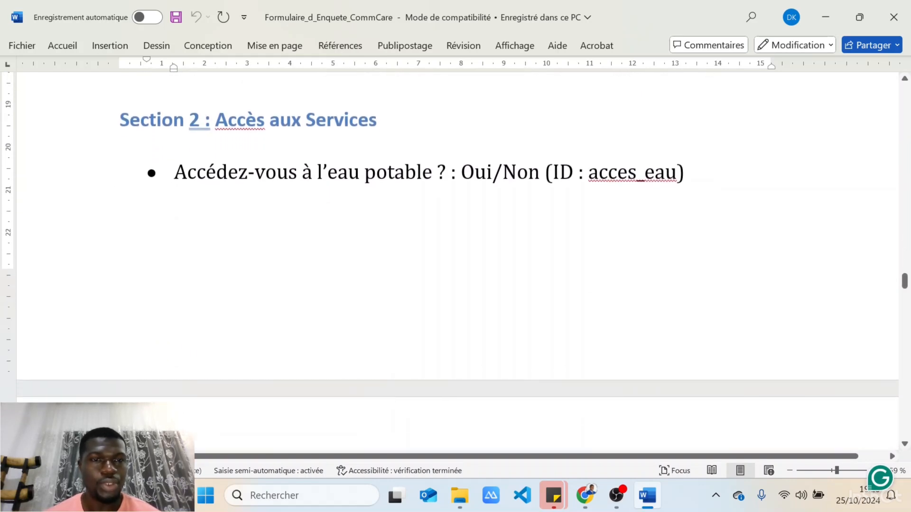
scroll(451, 280, down, 1)
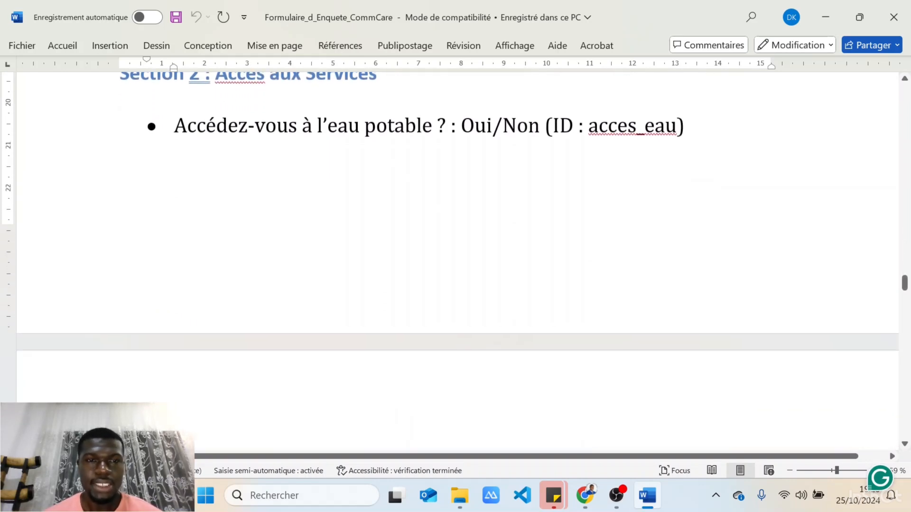
drag(174, 125, 444, 125)
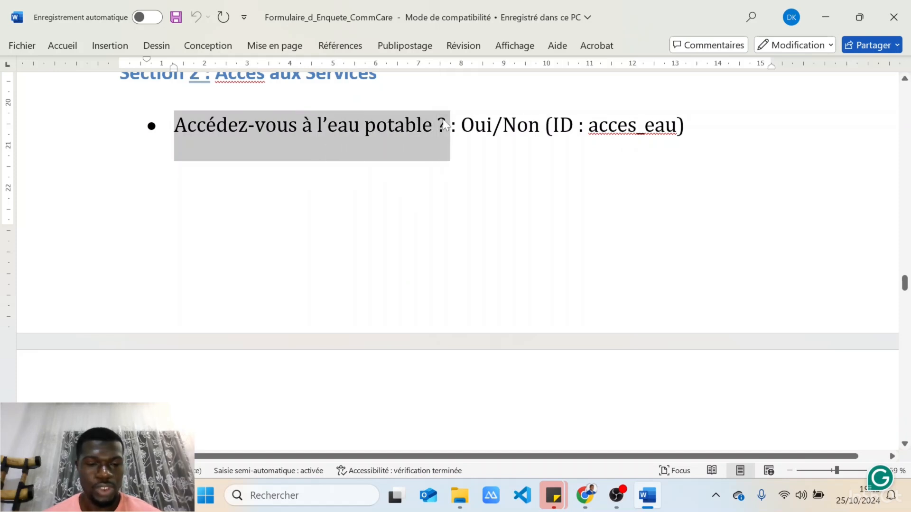
click(825, 17)
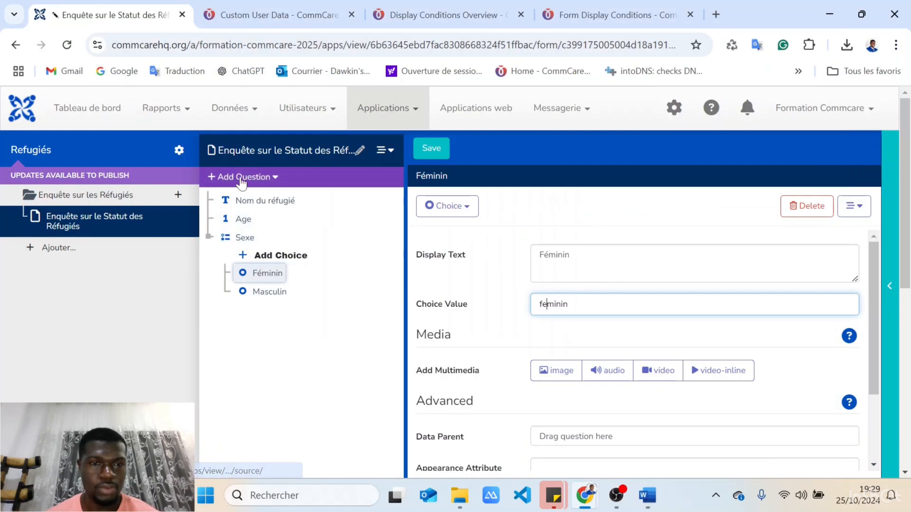
Add a multiple-choice question with the pasted text 'Accédez-vous à l'eau potable ?', removing the stray bullet.
click(242, 180)
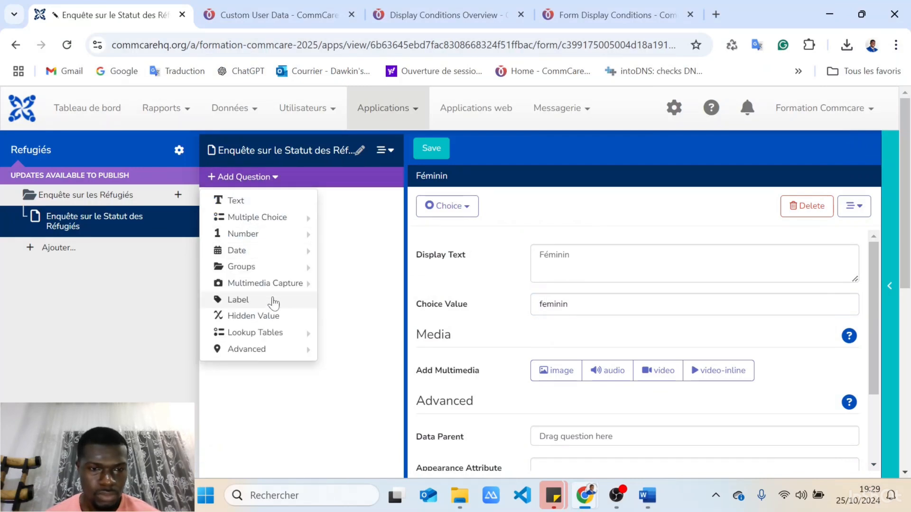
mouse_move(278, 265)
mouse_move(288, 220)
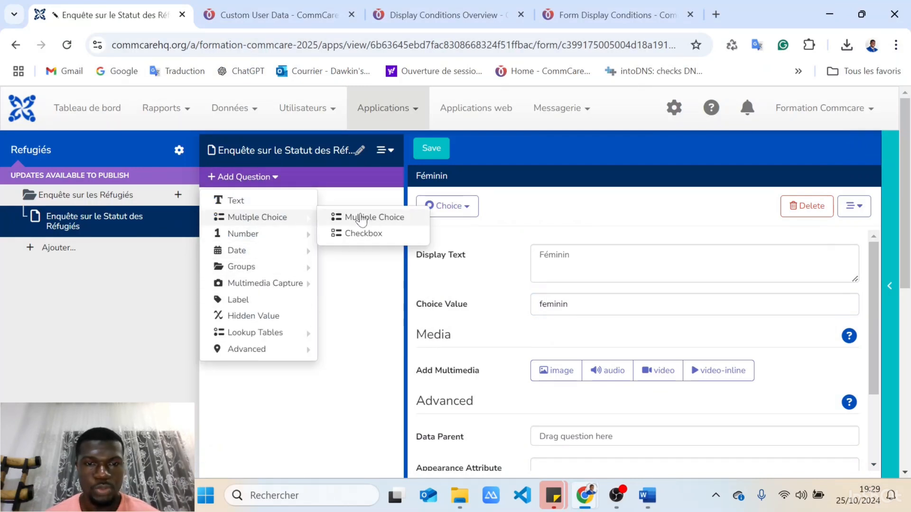
click(368, 217)
text(• Accédez-vous à l’eau potable ?)
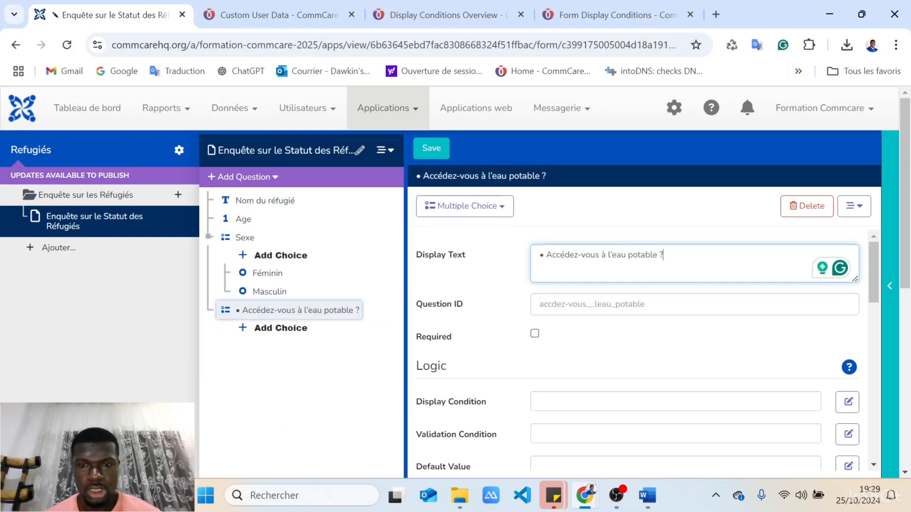
drag(546, 255, 529, 257)
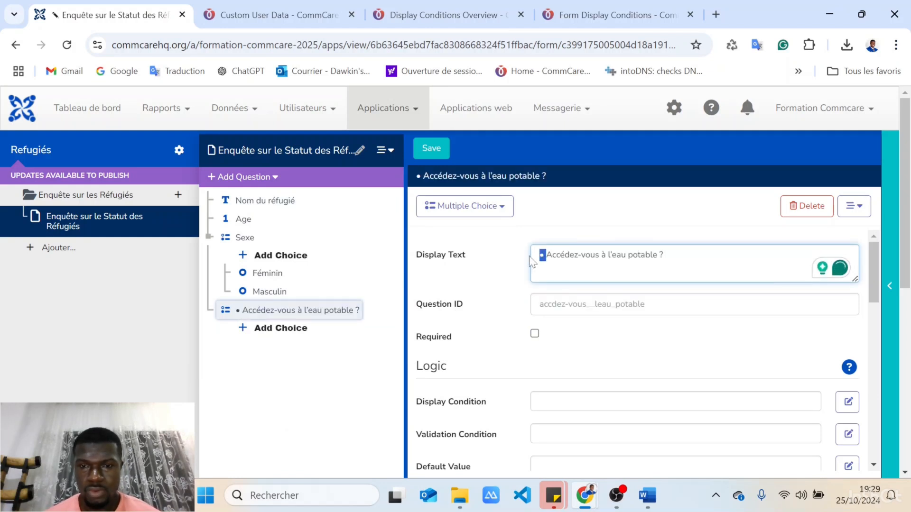
key(BackSpace)
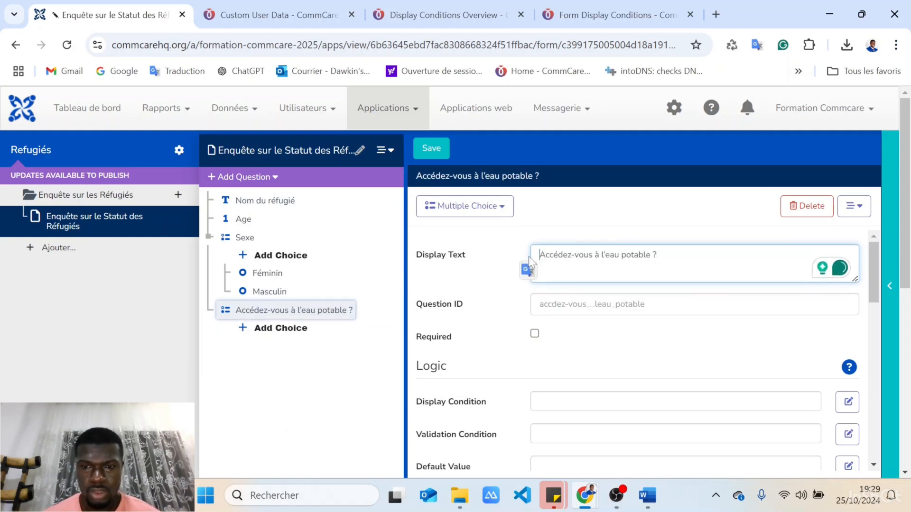
Copy the ID acces_eau from Word and set it as the water question's ID.
click(645, 493)
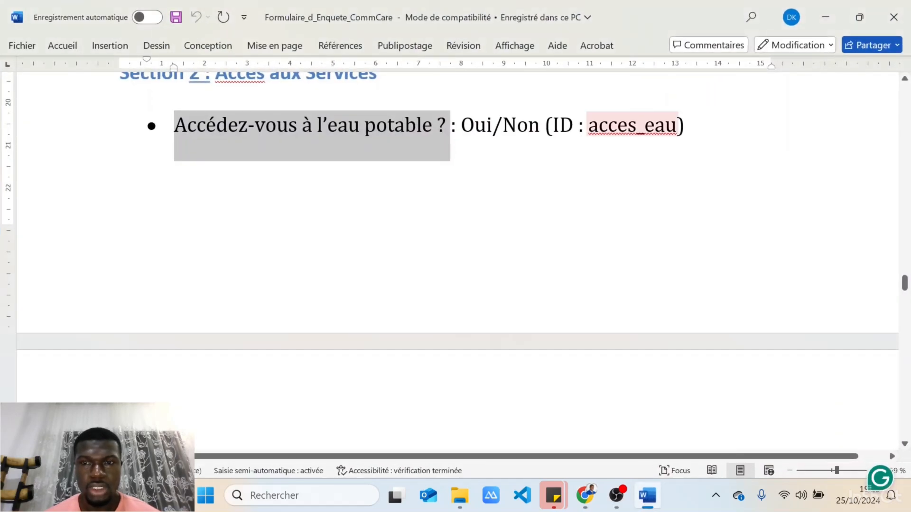
right_click(645, 124)
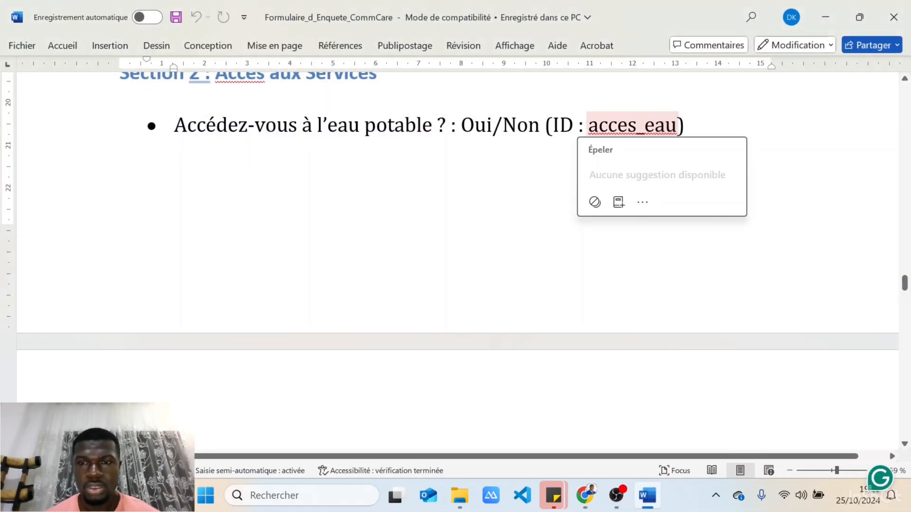
drag(677, 125, 589, 126)
key(ctrl+c)
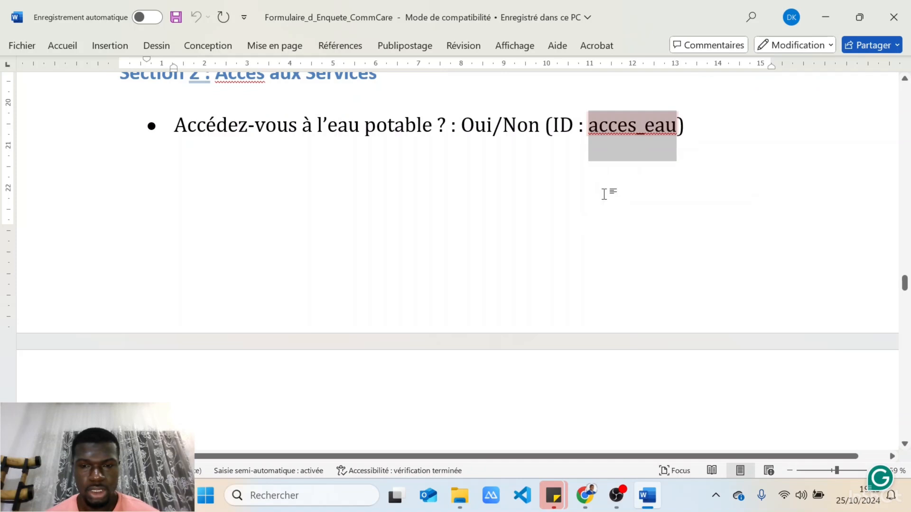
click(646, 495)
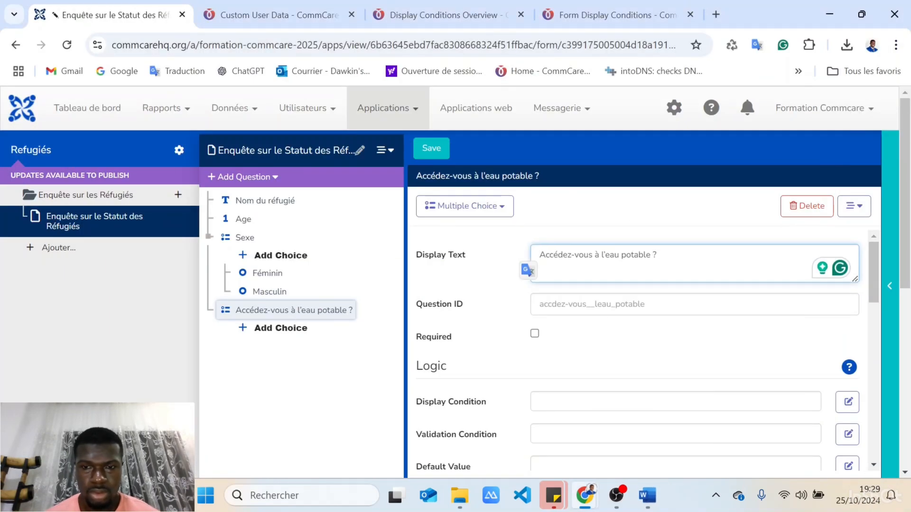
click(591, 304)
key(ctrl+v)
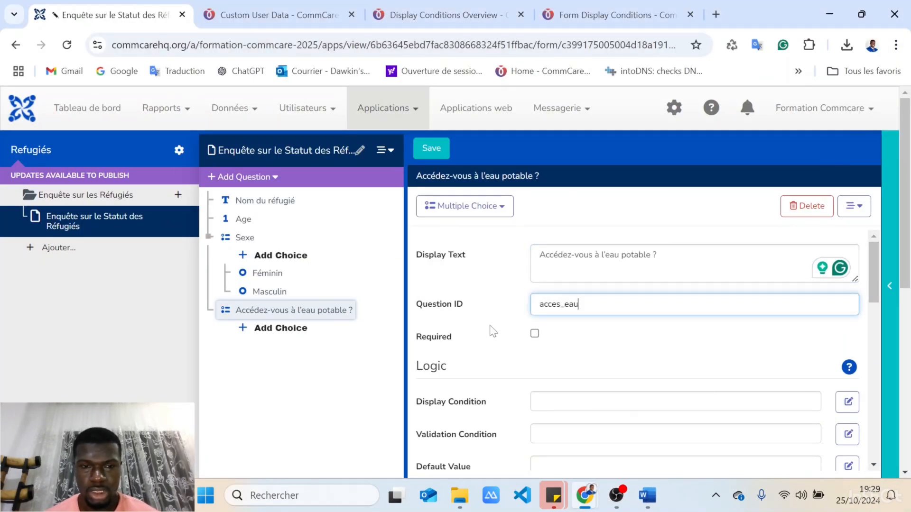
Give the water question the answer choices Oui and Non.
click(299, 328)
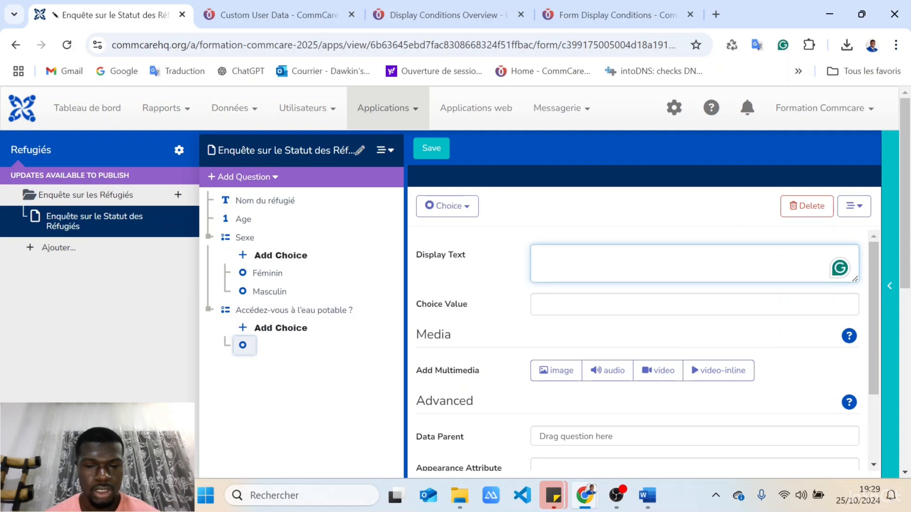
text(Oui)
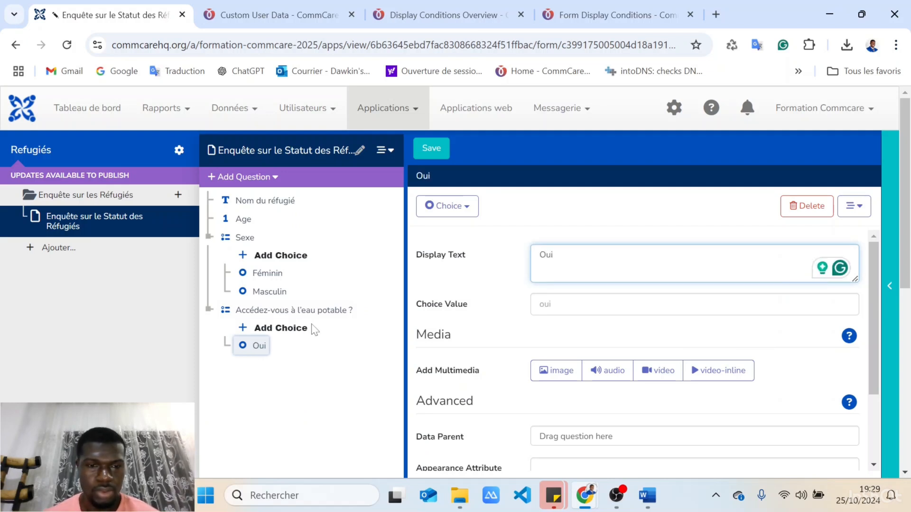
click(291, 329)
text(Non)
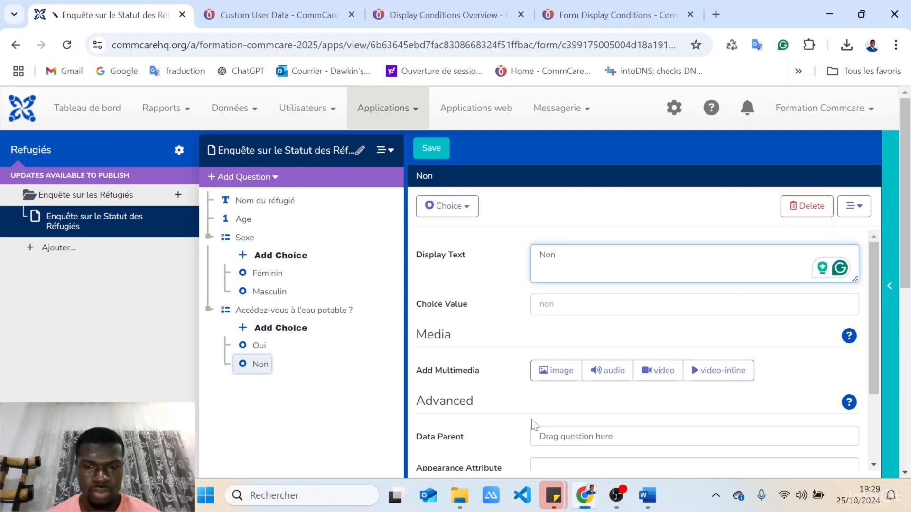
click(647, 495)
Copy the food question 'Avez-vous accès à une alimentation suffisante ?' from Word and return to the form builder.
scroll(455, 261, down, 8)
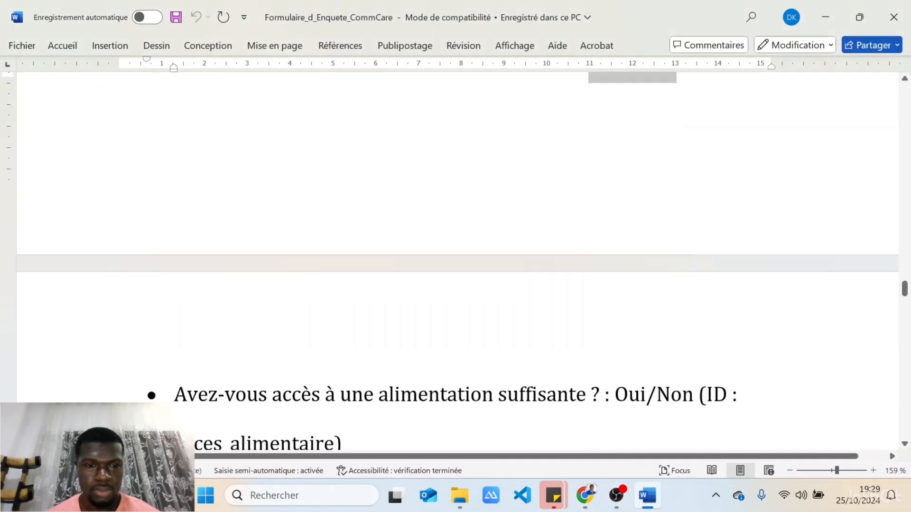
scroll(455, 261, down, 1)
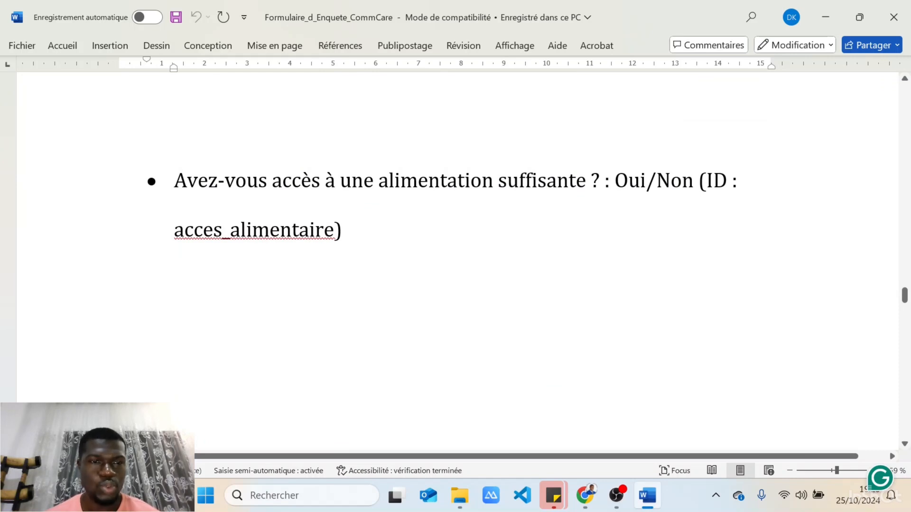
drag(174, 181, 598, 181)
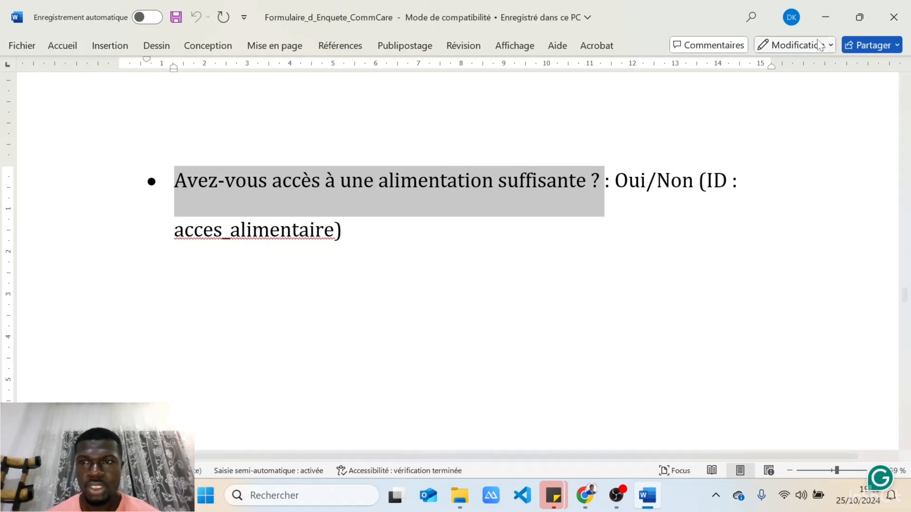
click(825, 17)
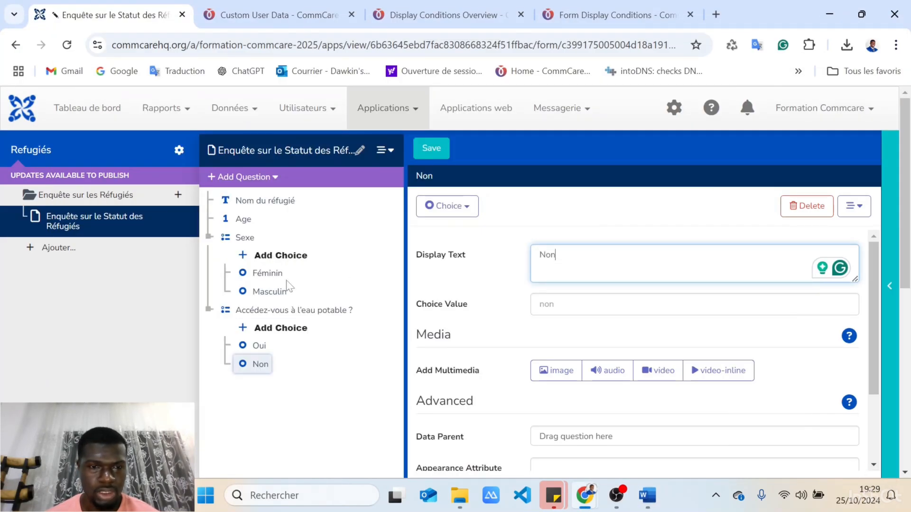
click(274, 178)
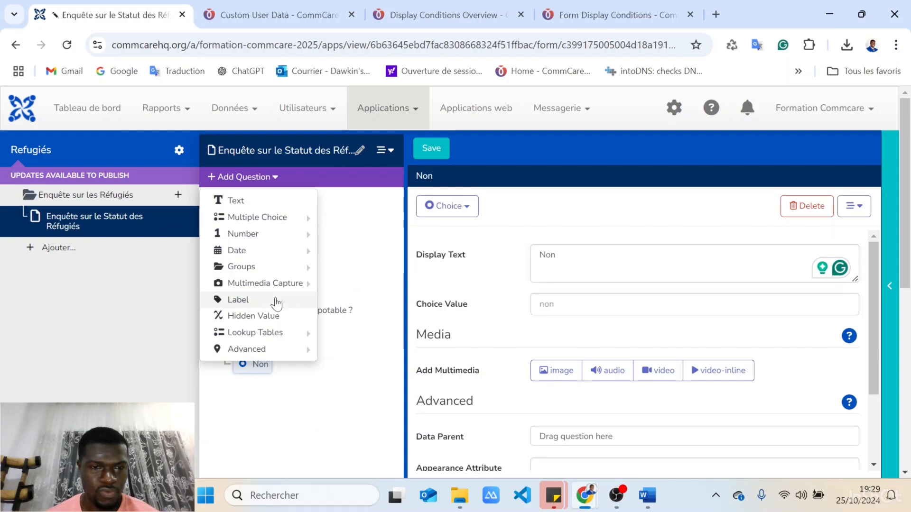
Add a multiple-choice food question with the pasted text and ID acces_alimentaire, removing the stray bullet.
mouse_move(285, 219)
click(376, 216)
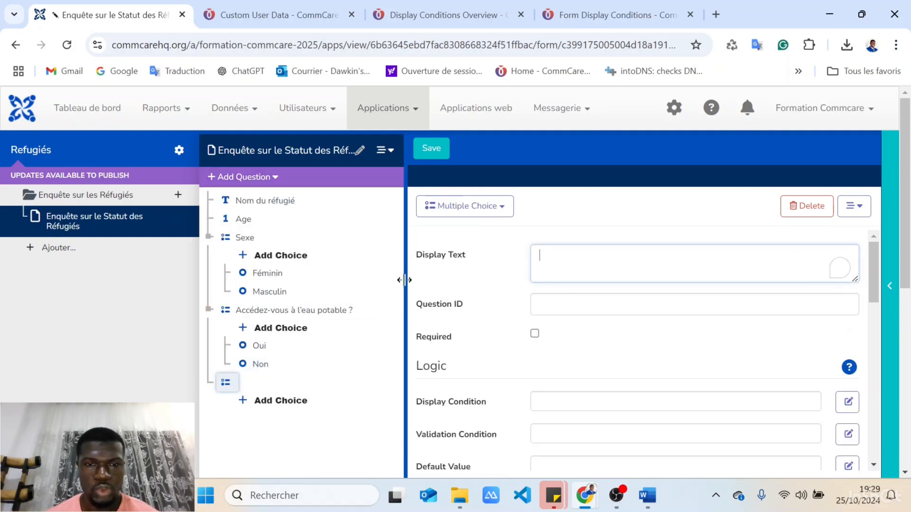
text(• Avez-vous accès à une alimentation suffisante ?)
key(Tab)
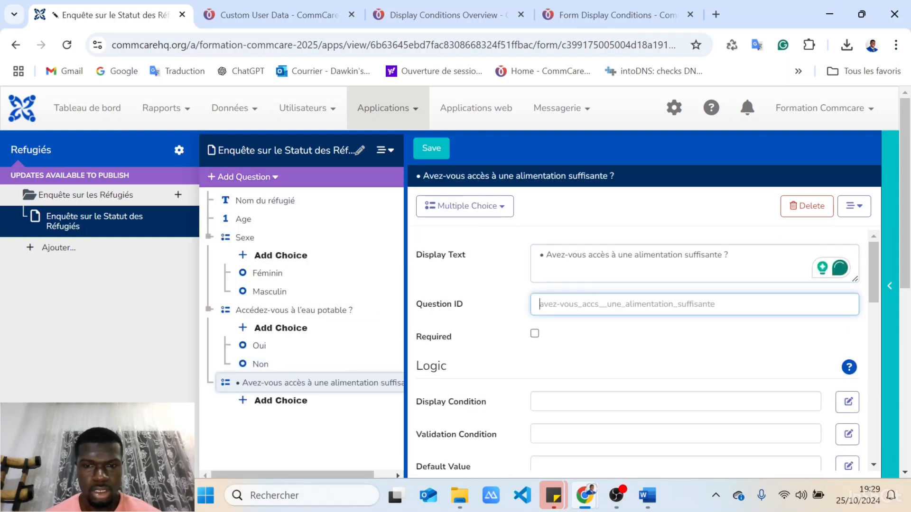
text(acces_alimentaire)
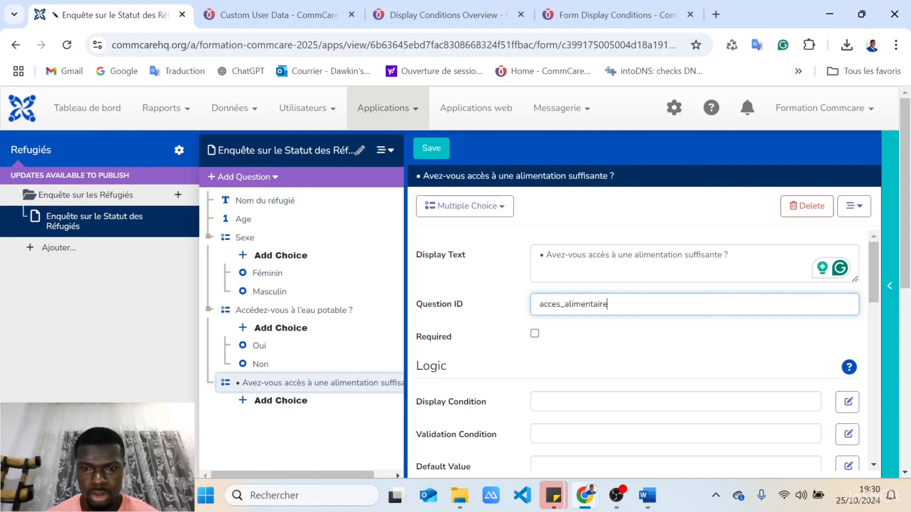
click(546, 255)
key(BackSpace)
key(BackSpace)
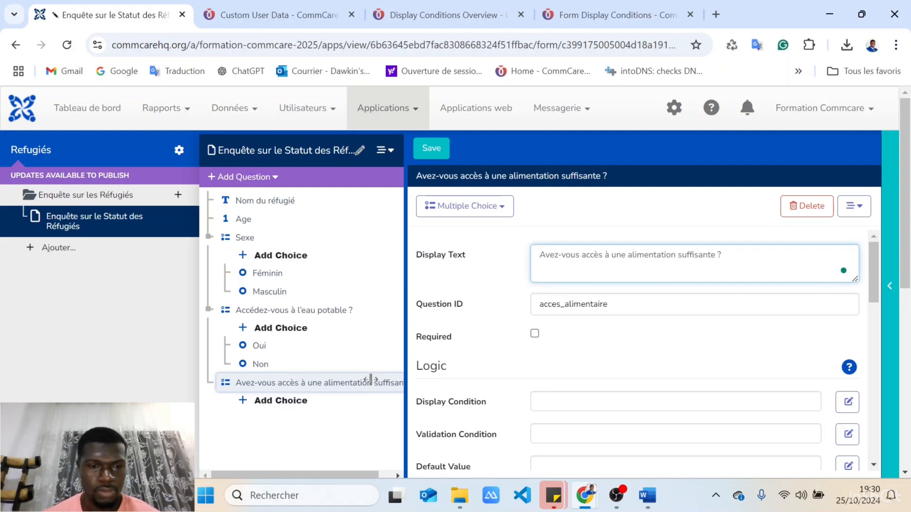
Give the food question the answer choices Oui and Non.
click(284, 401)
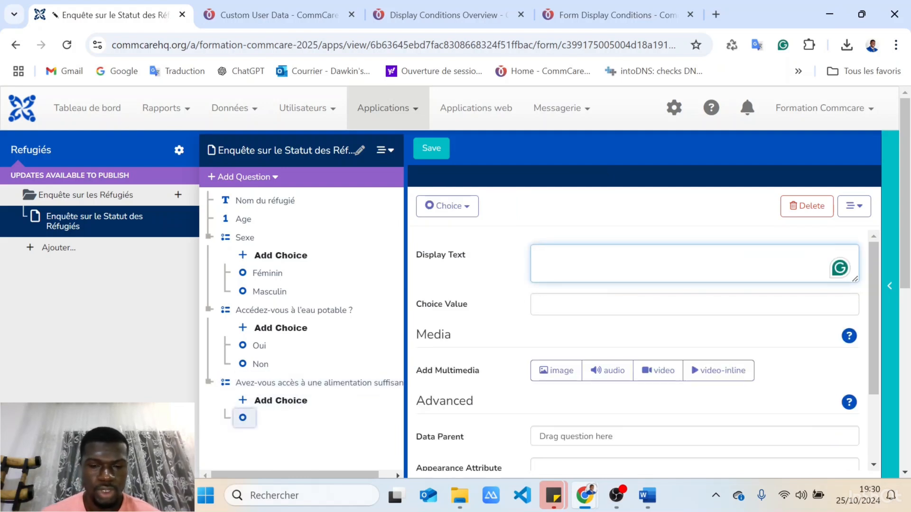
text(Oui)
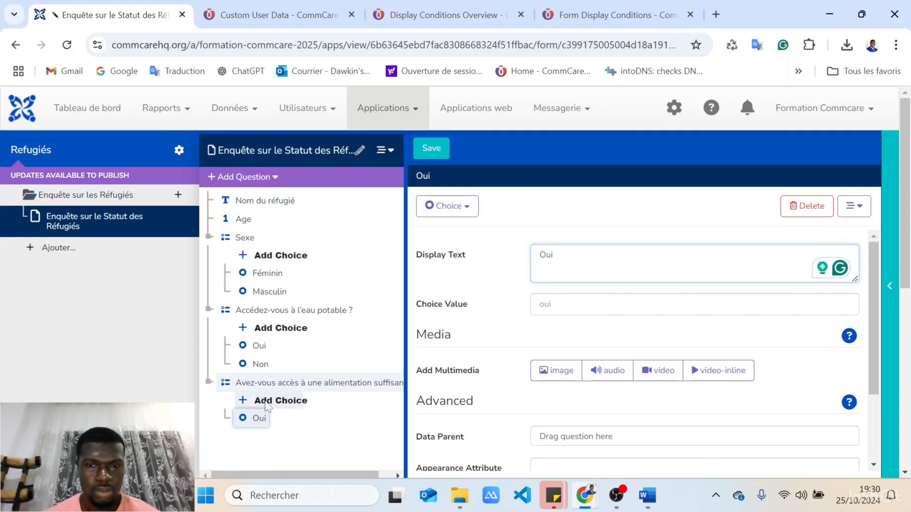
click(268, 401)
text(Non)
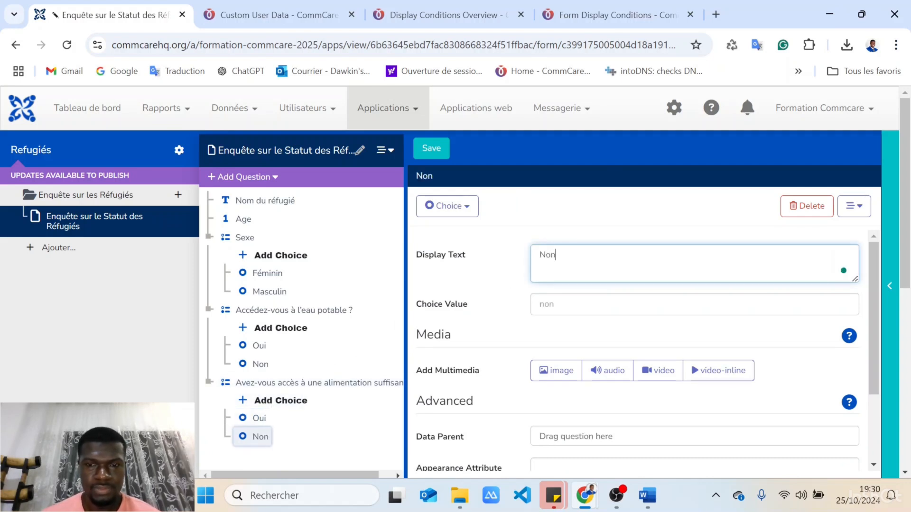
click(312, 385)
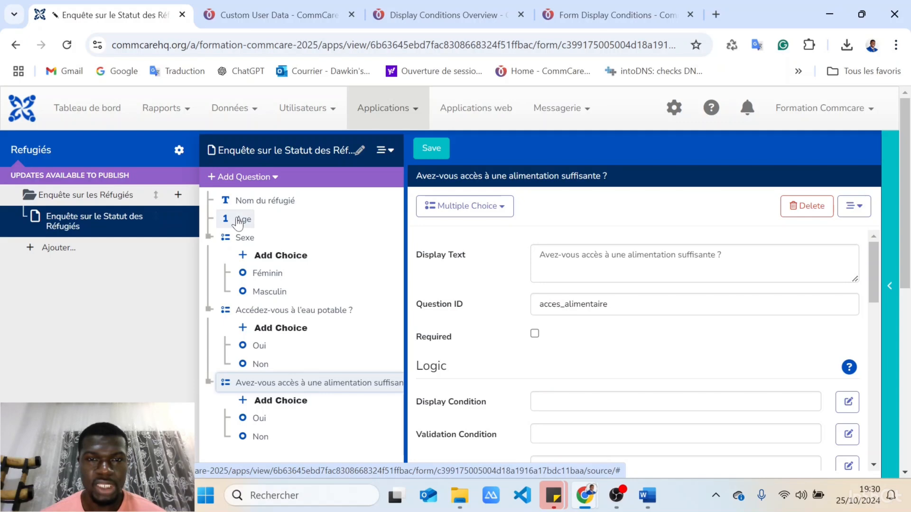
Save the form and choose to overwrite the other edits in the Lost Work Warning.
click(438, 148)
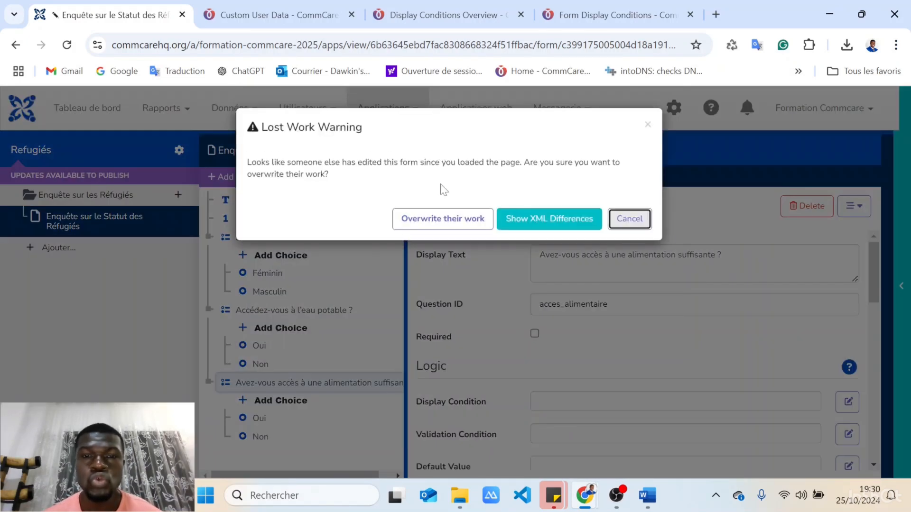
click(443, 217)
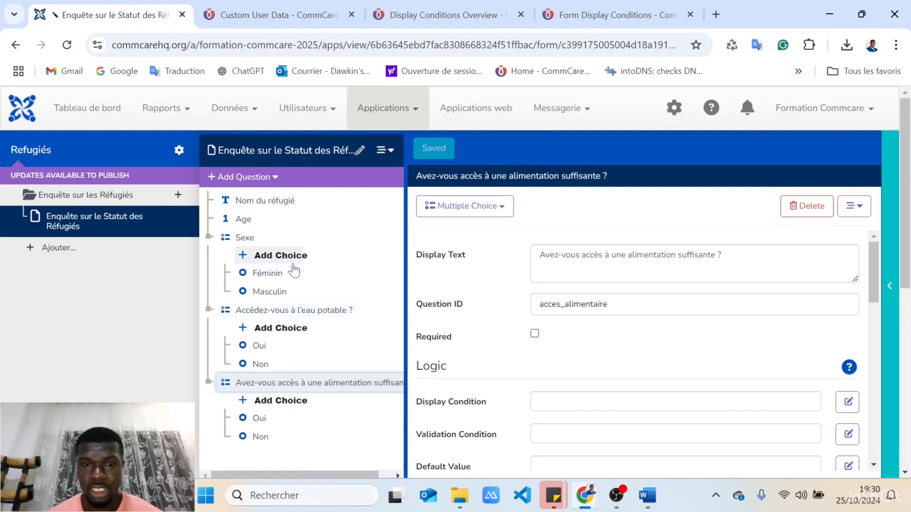
Reload the app preview, log in as the test worker, sync, and open the Enquête sur les Réfugiés module.
click(889, 223)
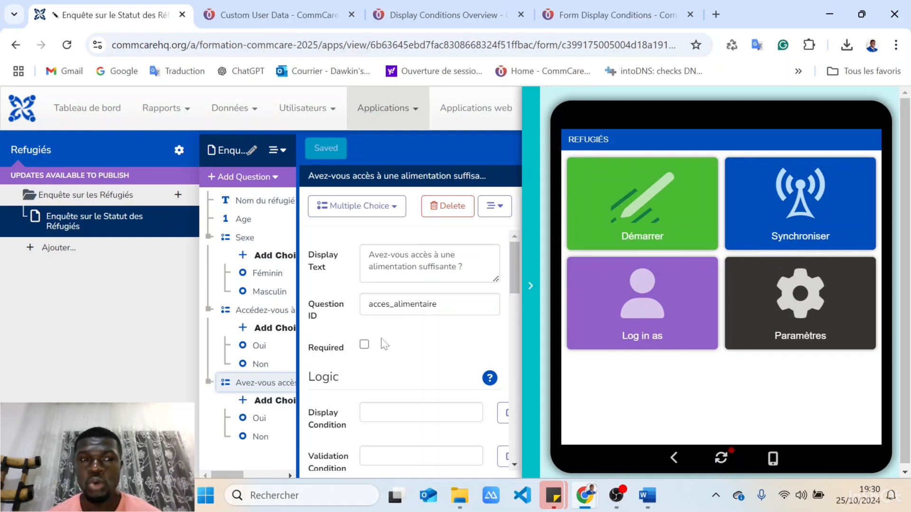
click(720, 459)
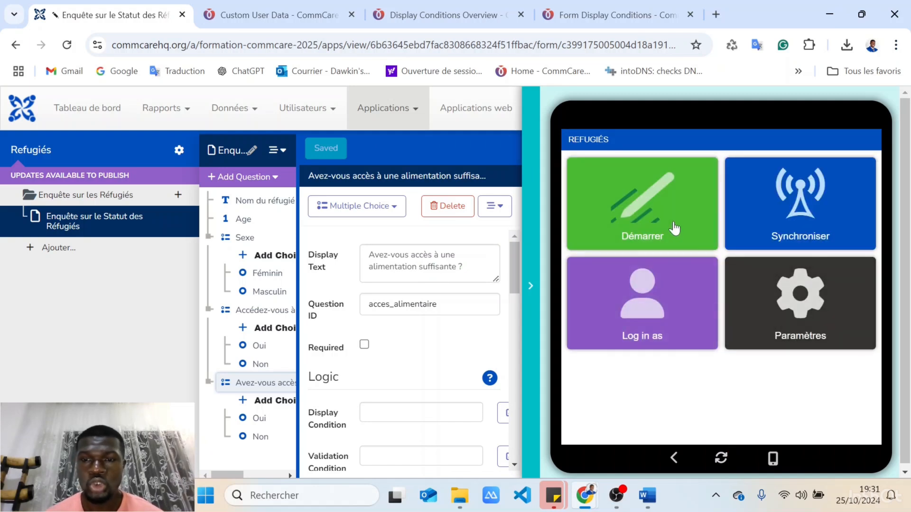
click(657, 294)
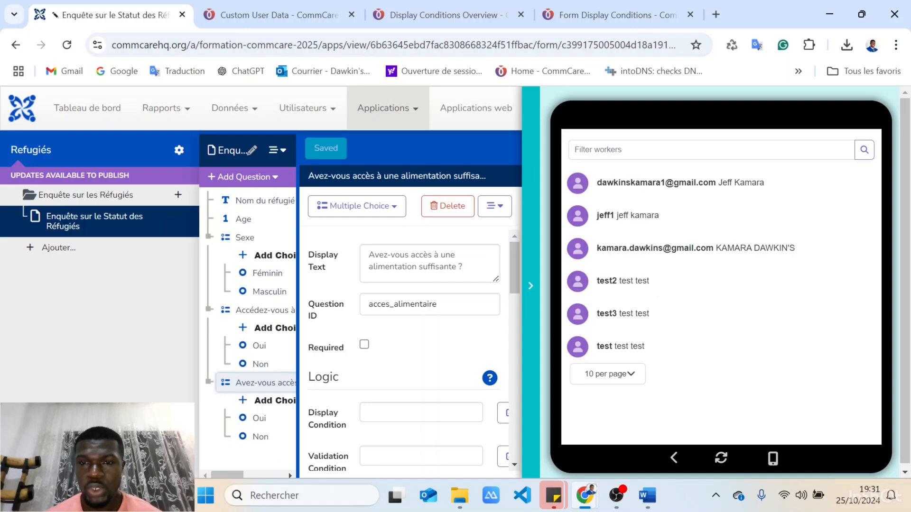
click(625, 346)
click(789, 261)
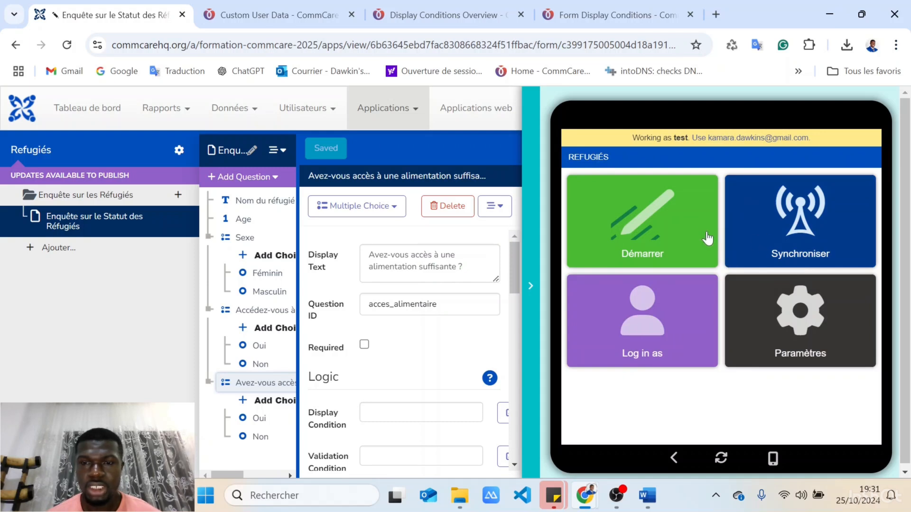
click(772, 222)
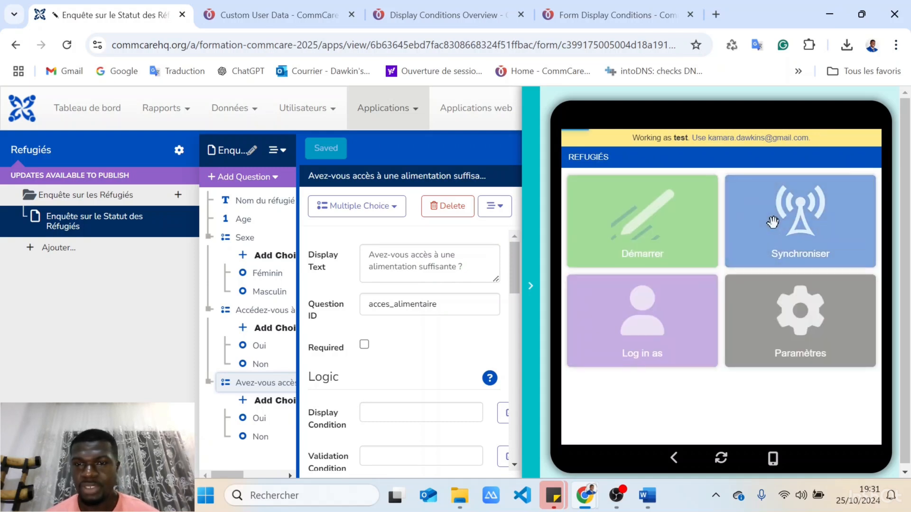
click(862, 142)
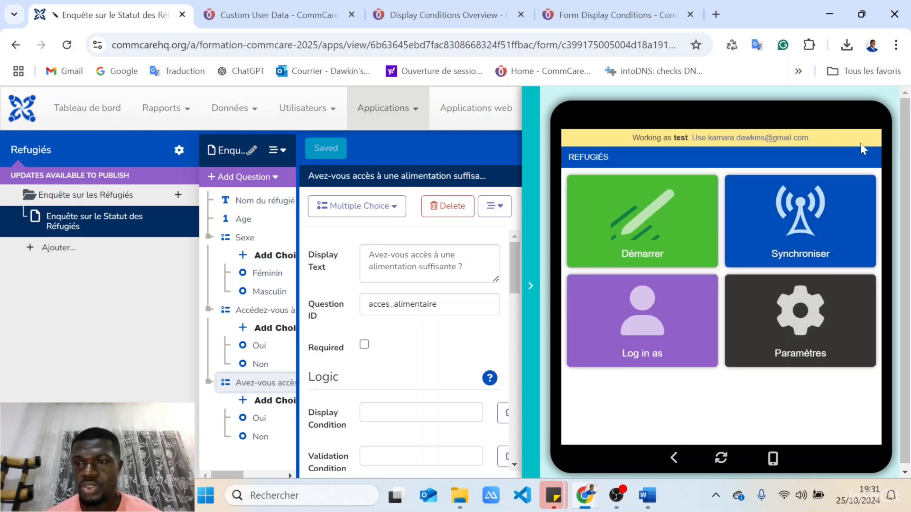
click(641, 229)
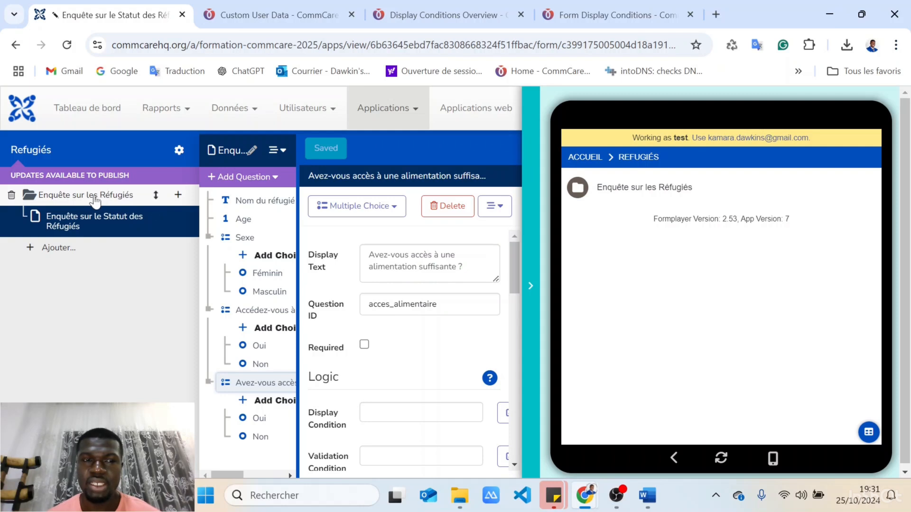
click(673, 190)
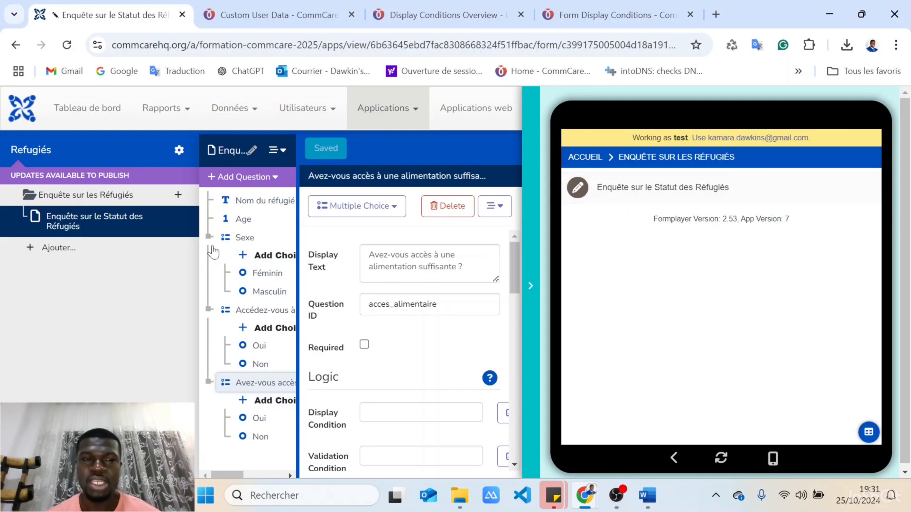
Open the Enquête sur le Statut des Réfugiés form in the preview, scroll through it, then reset to home.
click(668, 187)
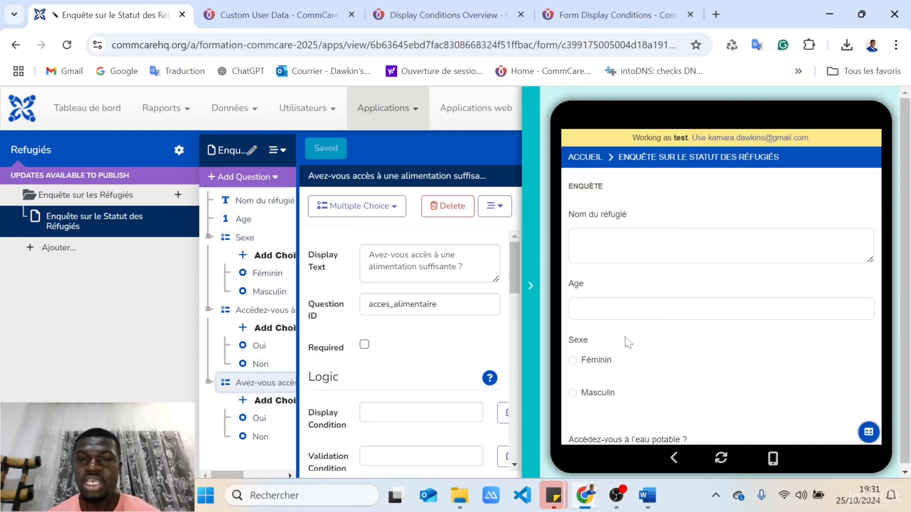
scroll(691, 288, down, 1)
scroll(689, 284, down, 5)
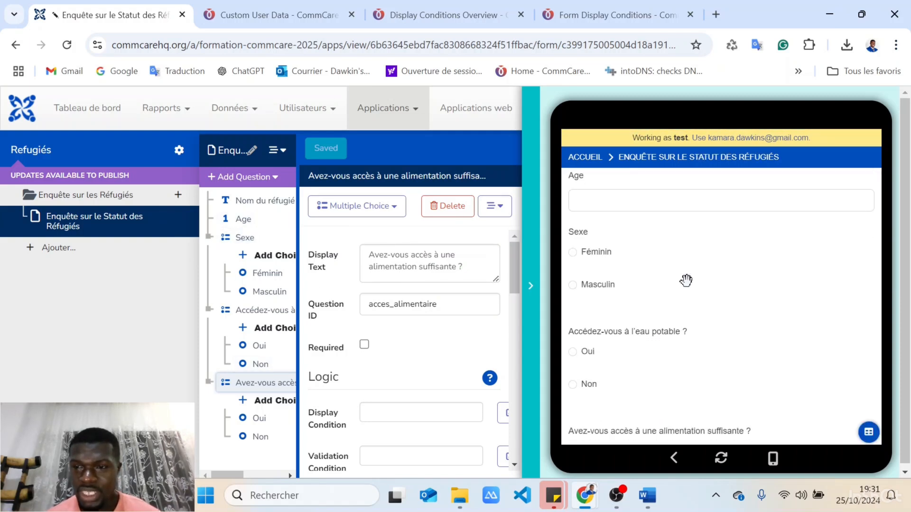
scroll(686, 280, up, 4)
scroll(686, 280, up, 3)
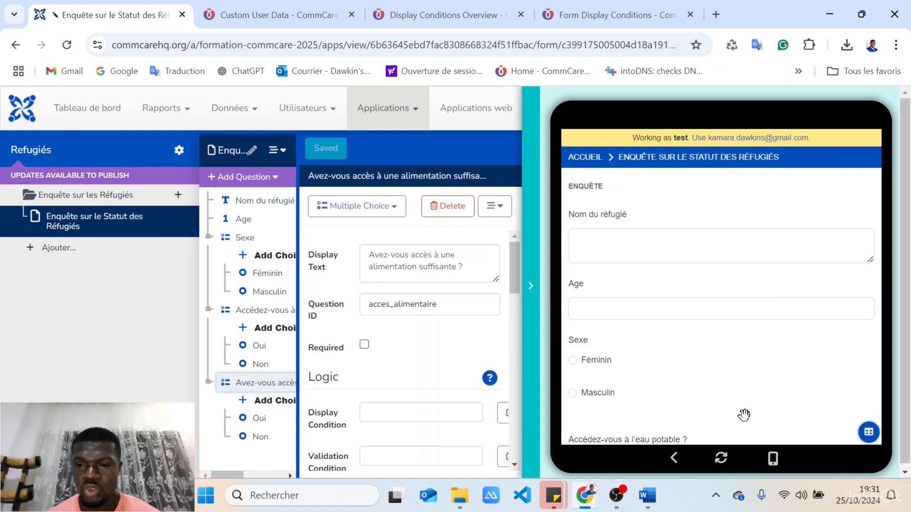
click(720, 459)
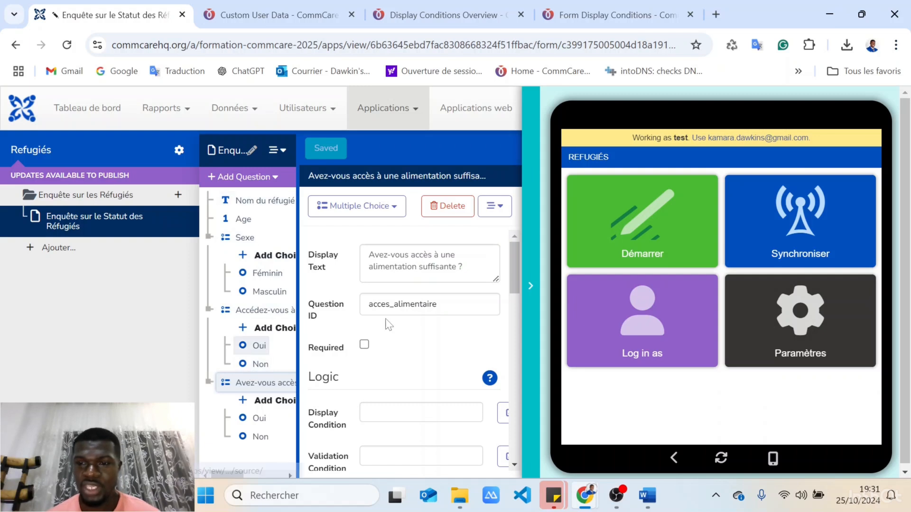
Turn on 'Use one question per screen' in Paramètres, then reopen the Enquête sur le Statut des Réfugiés form.
click(799, 332)
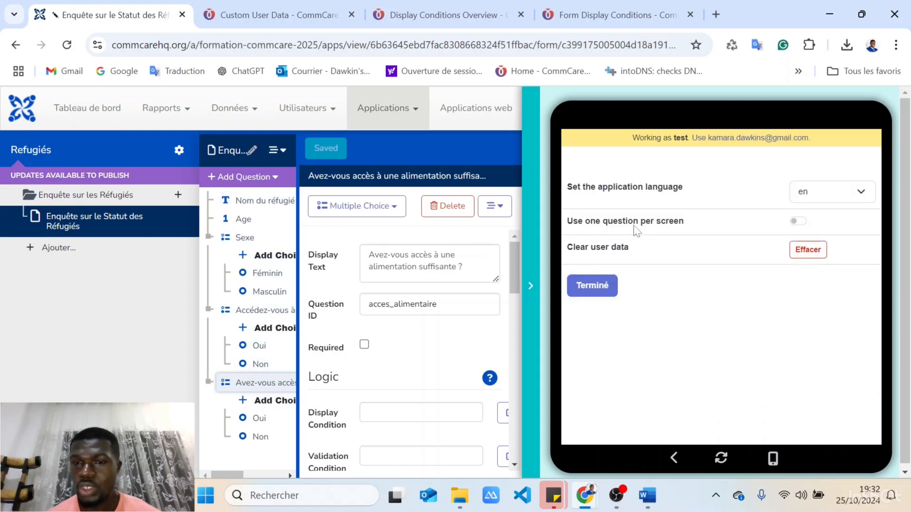
click(798, 222)
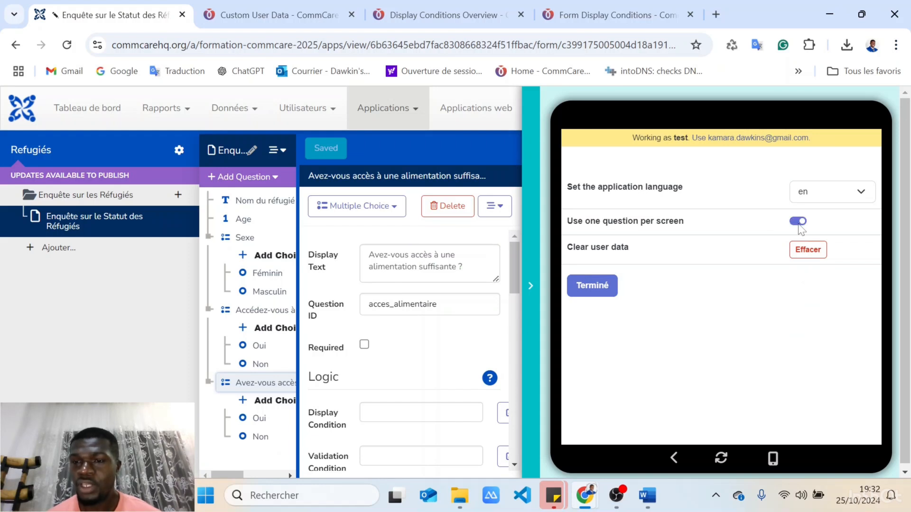
click(600, 291)
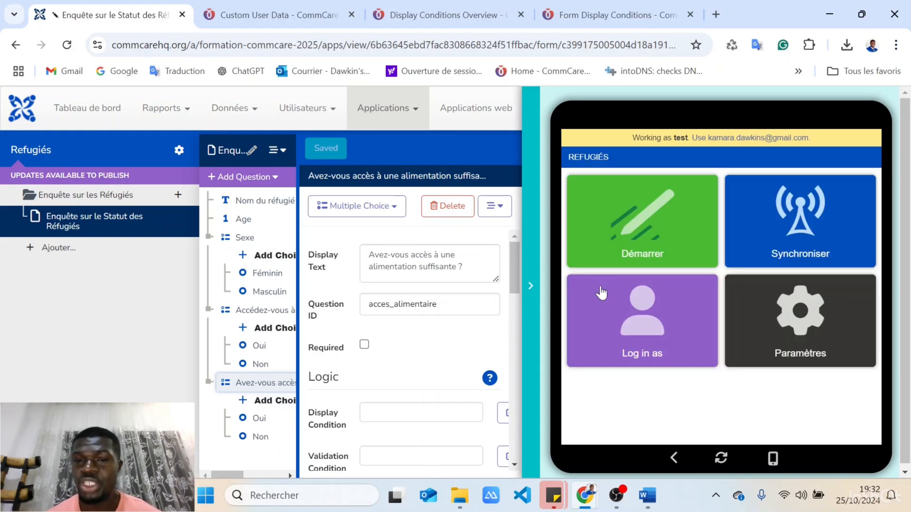
click(657, 233)
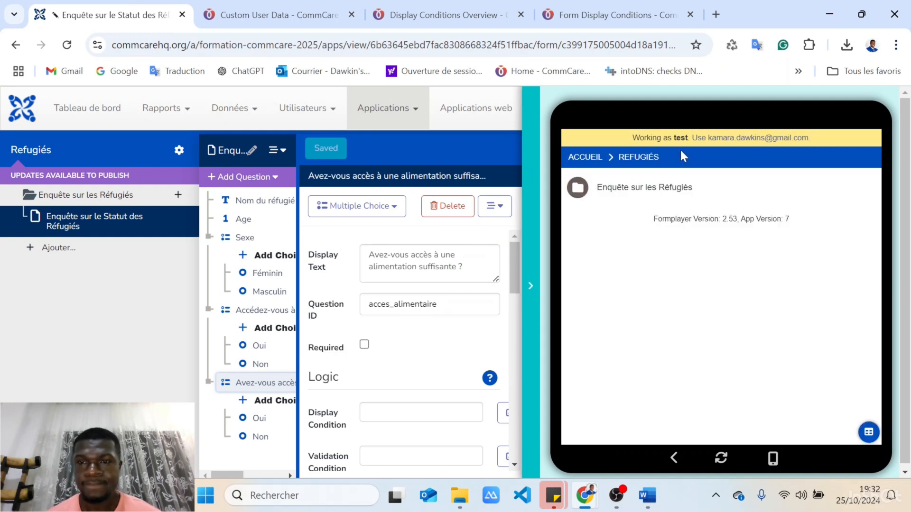
click(654, 187)
click(651, 201)
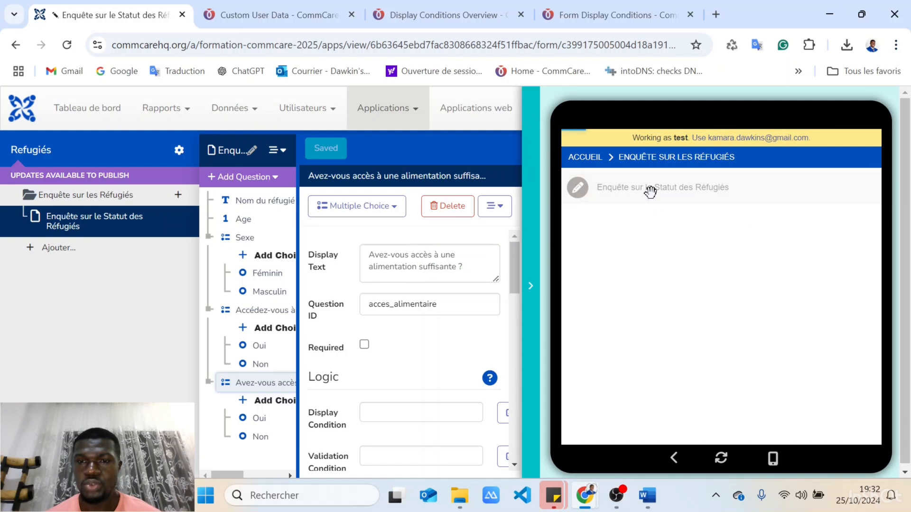
Enter the refugee's full name and age 23 in the preview form.
click(578, 230)
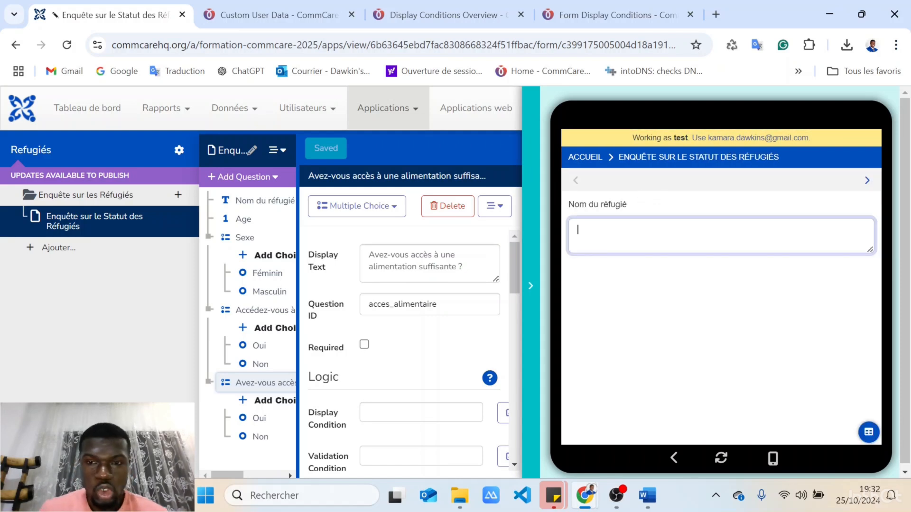
text(Koffi)
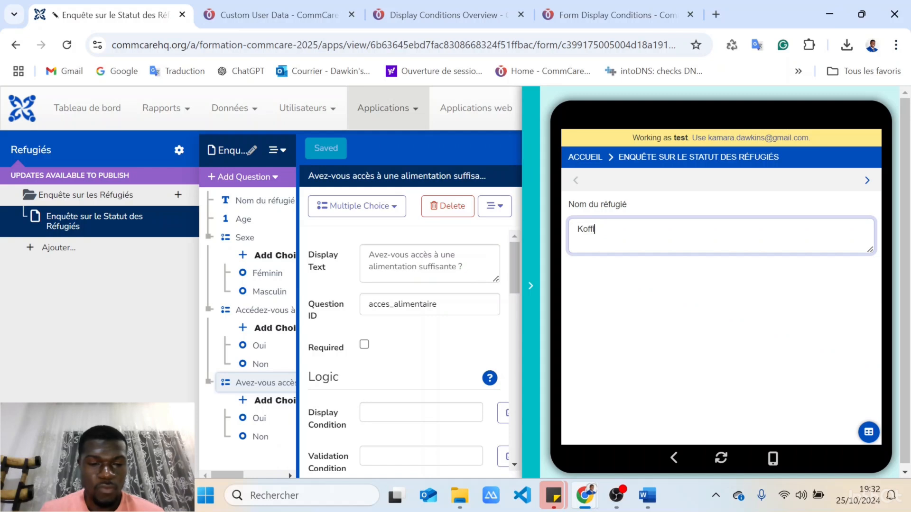
text( Konan)
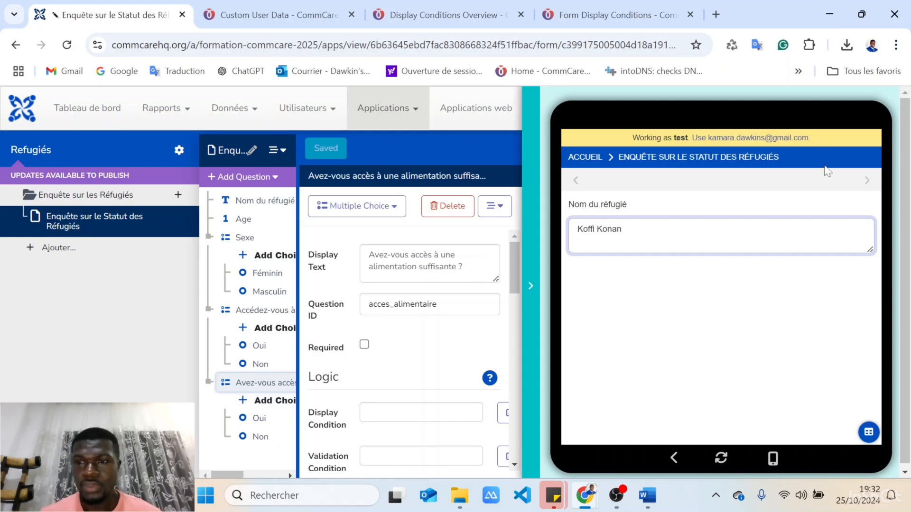
click(866, 182)
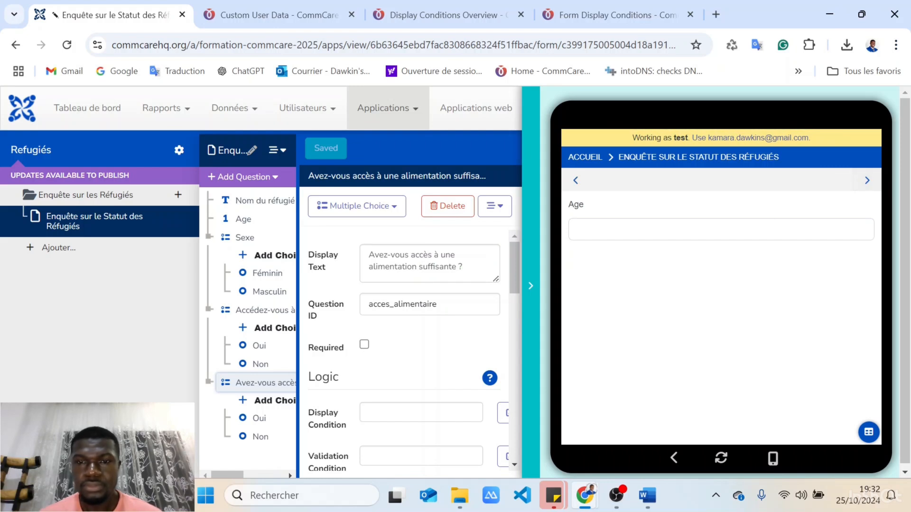
click(653, 229)
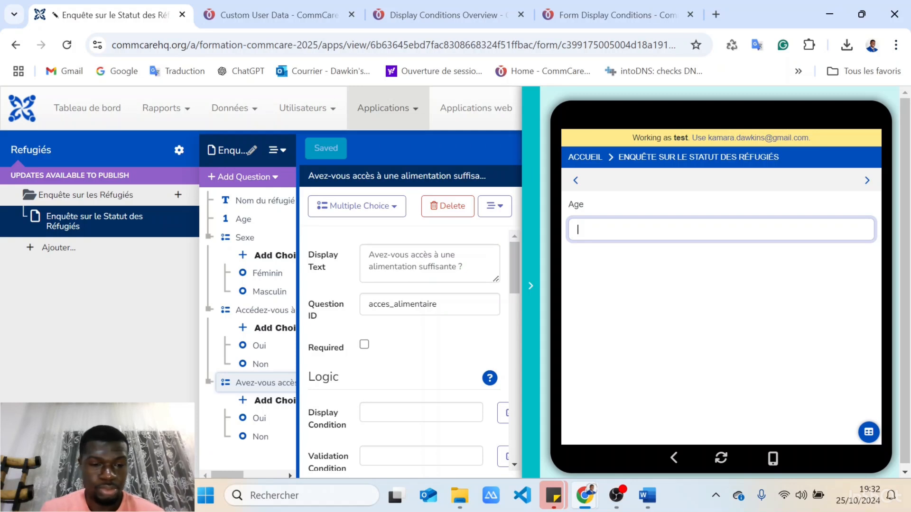
text(23)
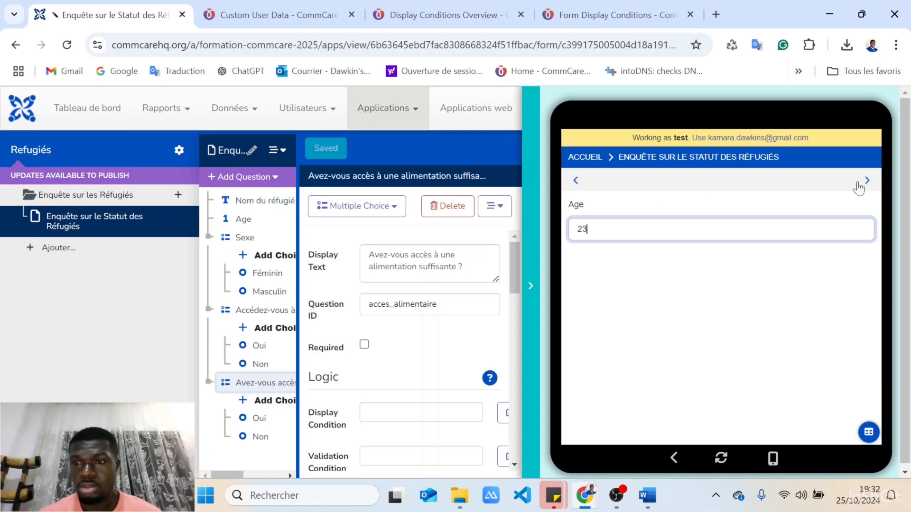
click(866, 181)
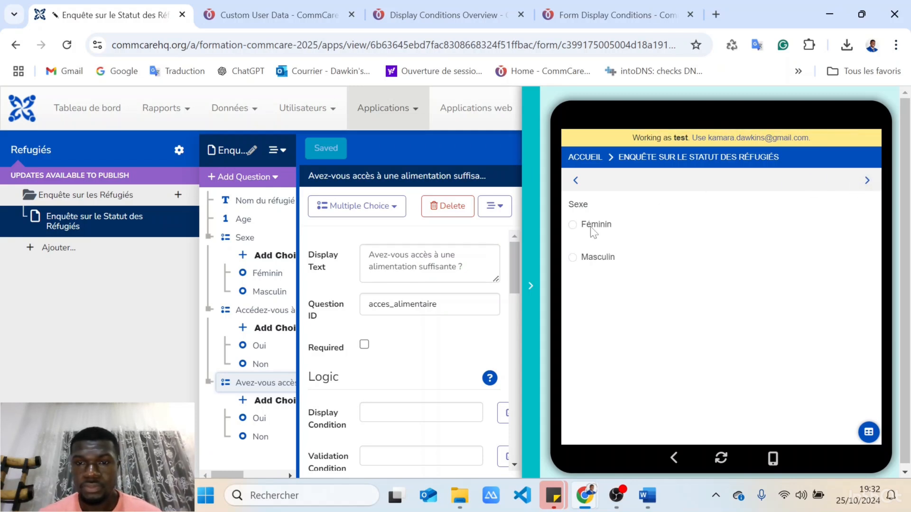
Answer Masculin, Oui for water and Non for food, then submit the survey.
click(573, 257)
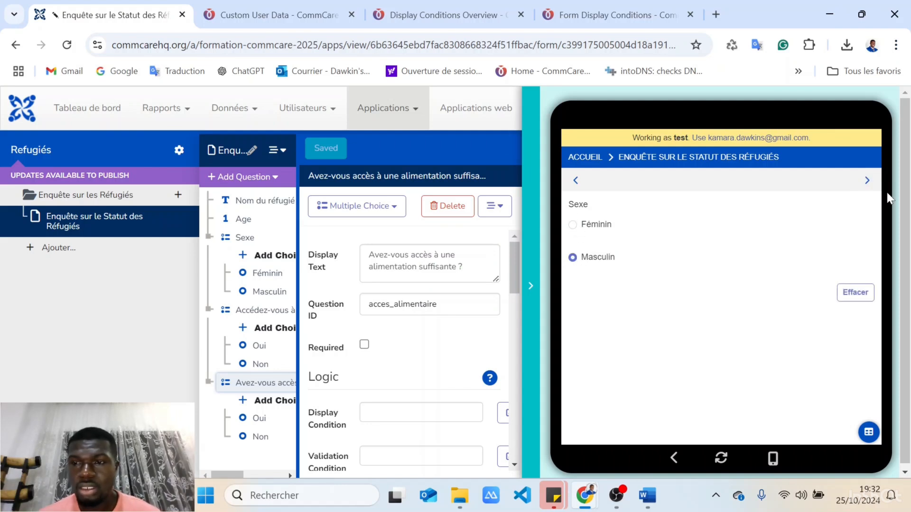
click(866, 181)
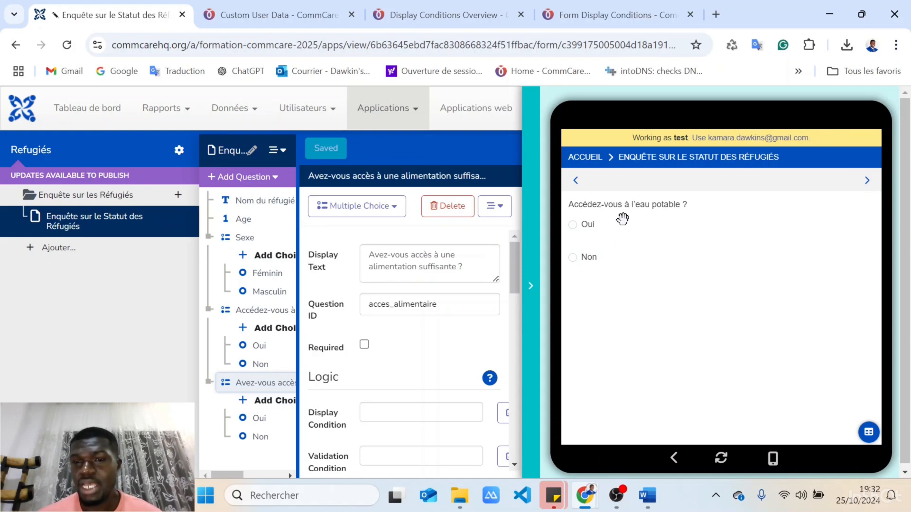
click(572, 224)
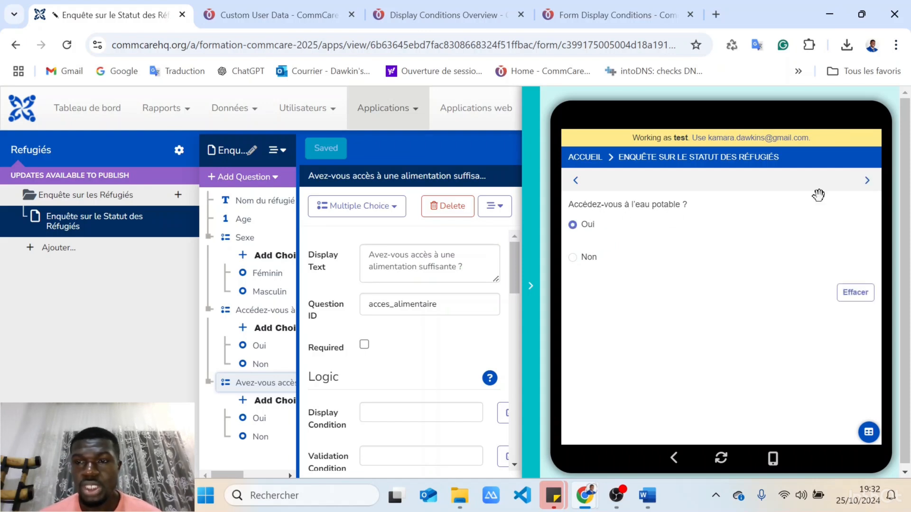
click(867, 180)
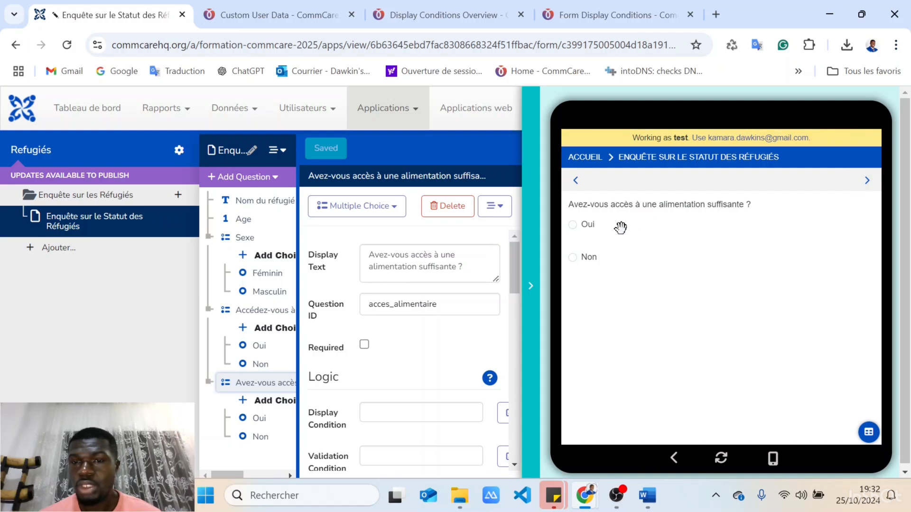
click(572, 258)
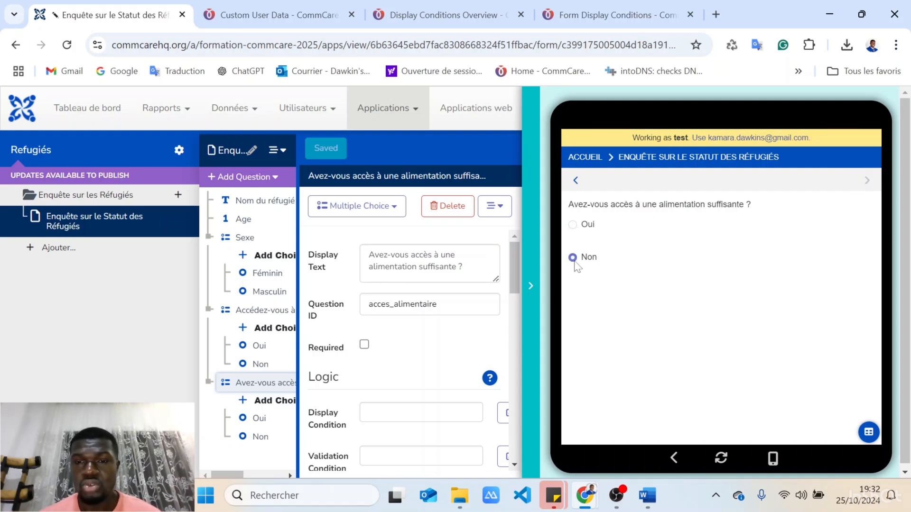
click(867, 183)
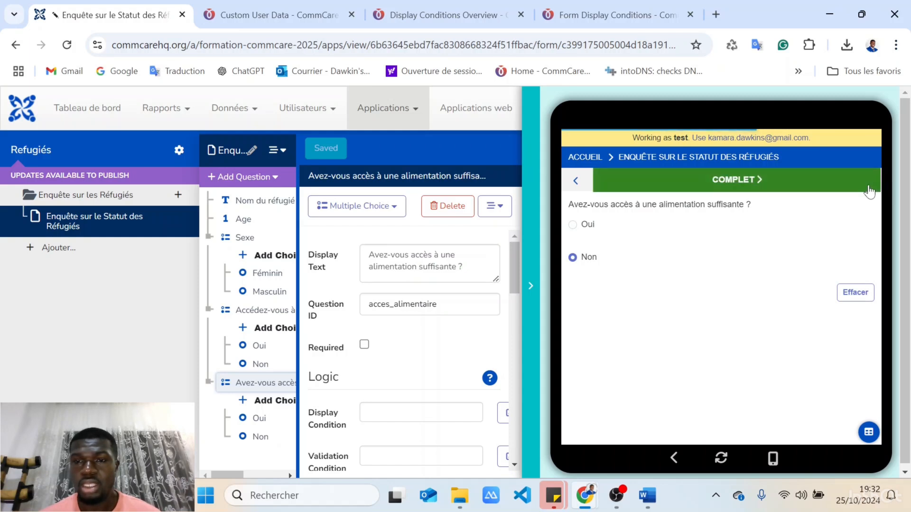
click(743, 189)
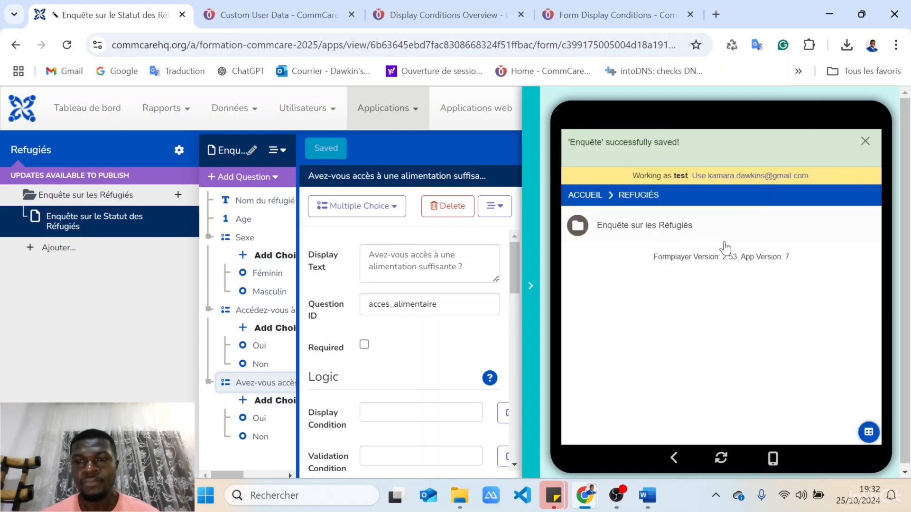
Navigate the preview back to the Réfugiés menu and reopen the Enquête sur les Réfugiés form list.
click(672, 233)
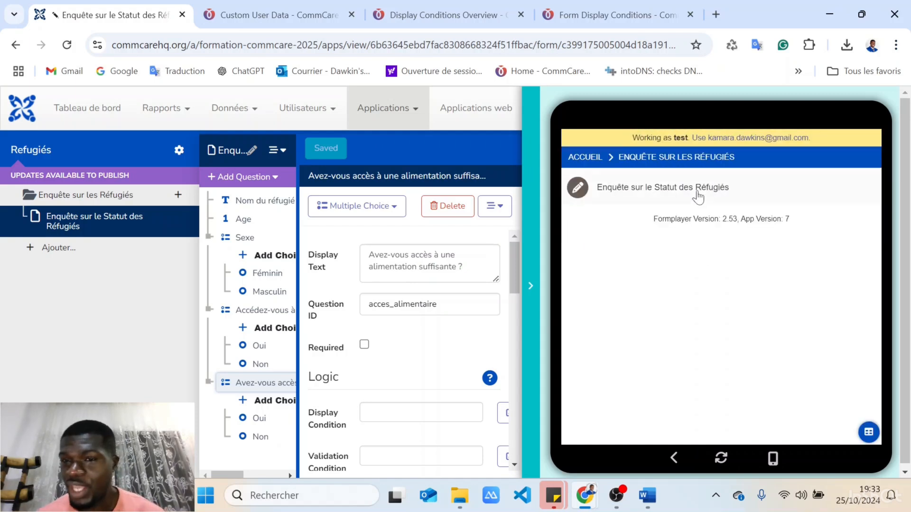
click(675, 467)
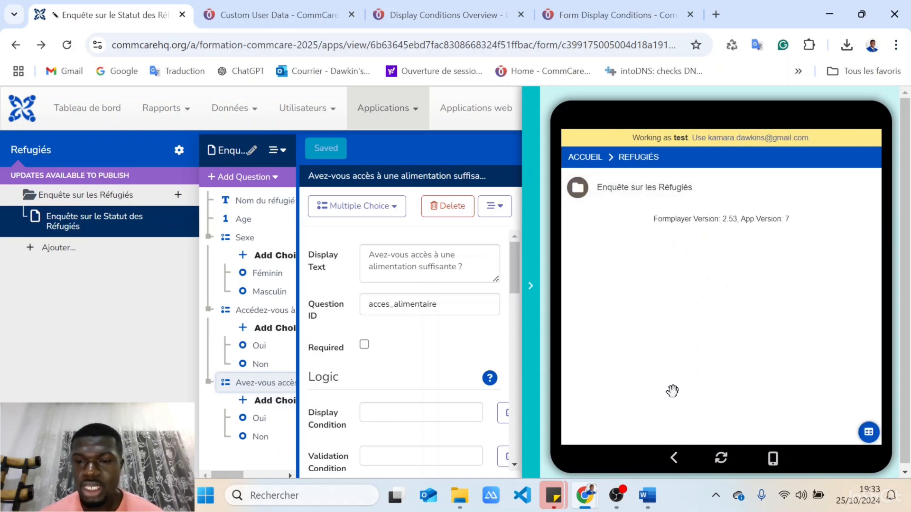
click(674, 459)
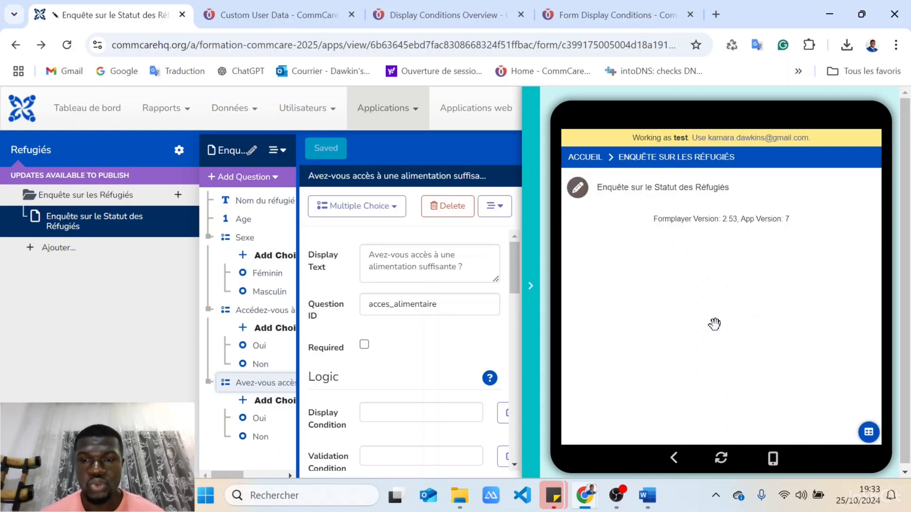
click(673, 458)
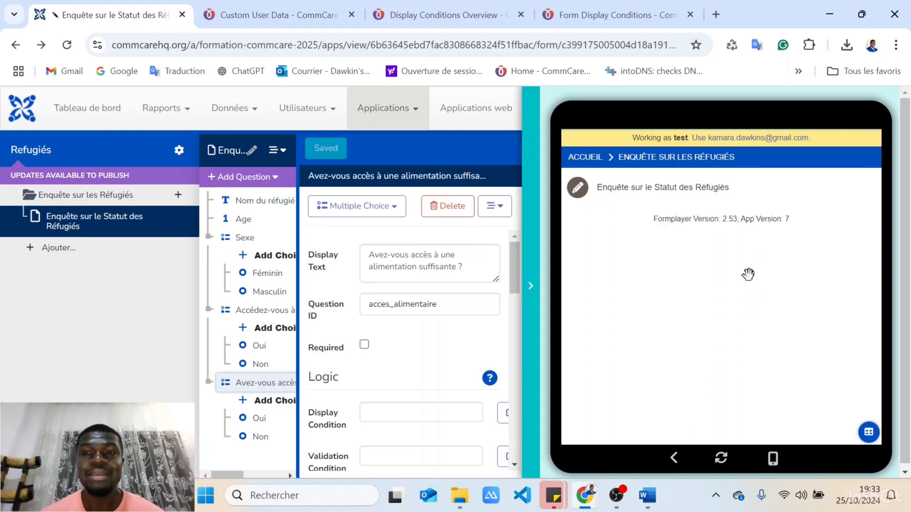